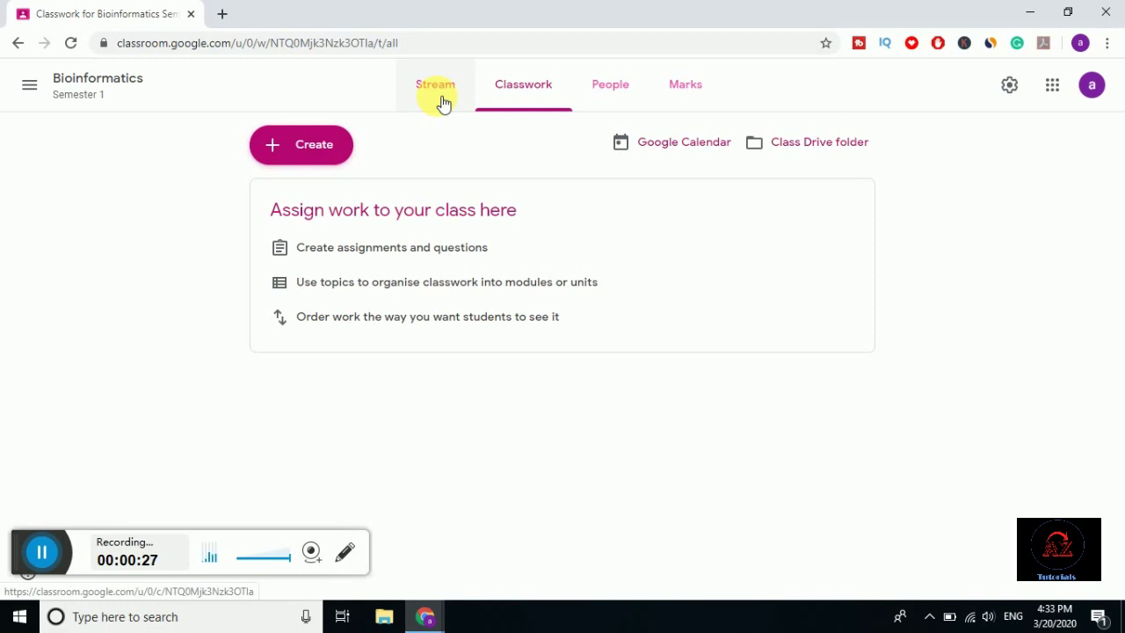
Step: Create a new assignment titled "Assignment 1" in the Bioinformatics class's classwork
{"action": "left_click", "coordinate": [544, 98]}
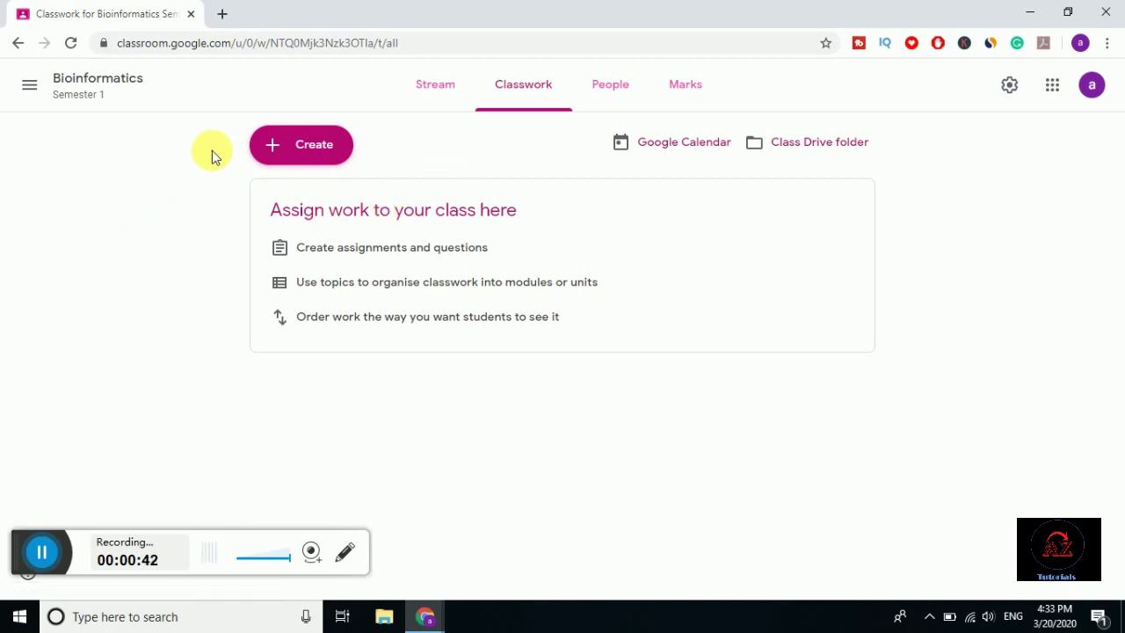
{"action": "left_click", "coordinate": [288, 152]}
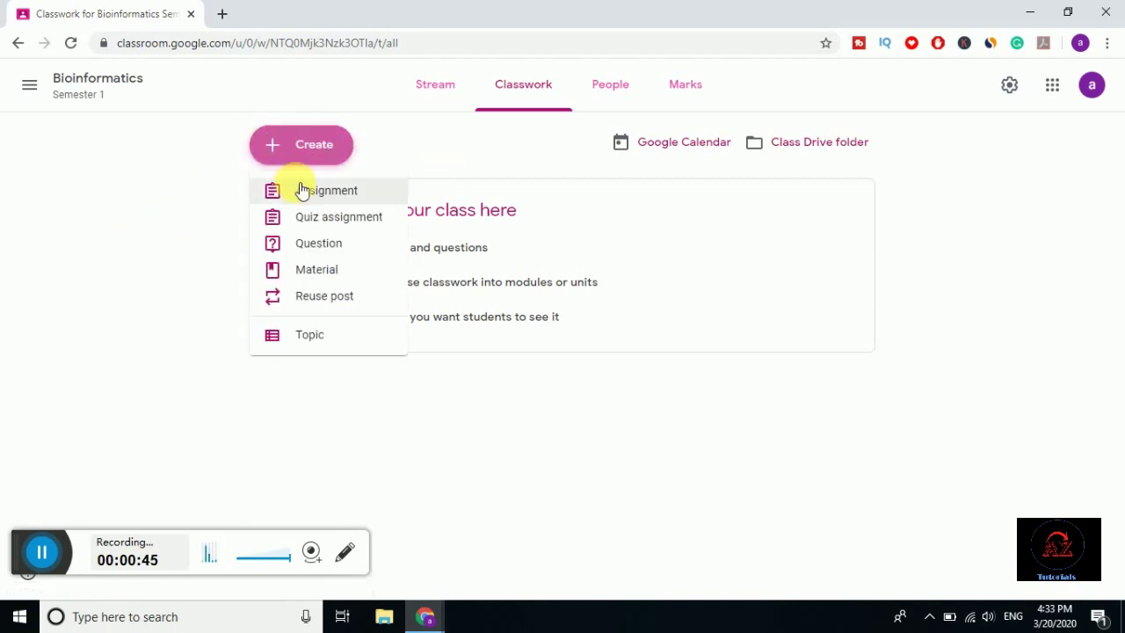
{"action": "left_click", "coordinate": [304, 195]}
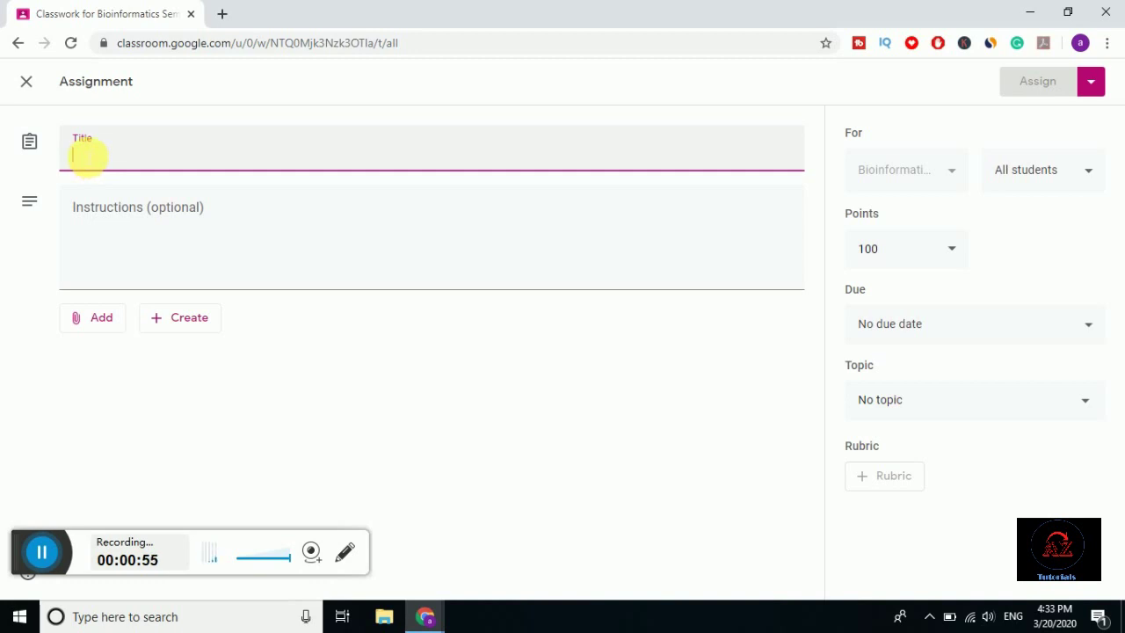
{"action": "type", "text": "Assignment 1"}
{"action": "left_click", "coordinate": [119, 215]}
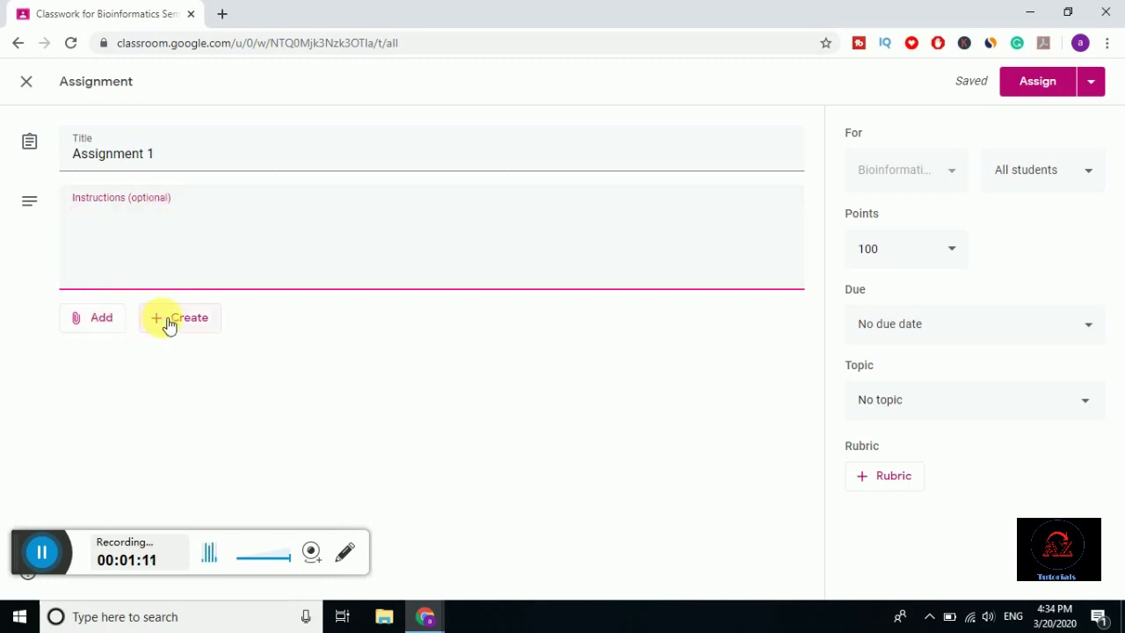
{"action": "left_click", "coordinate": [80, 325]}
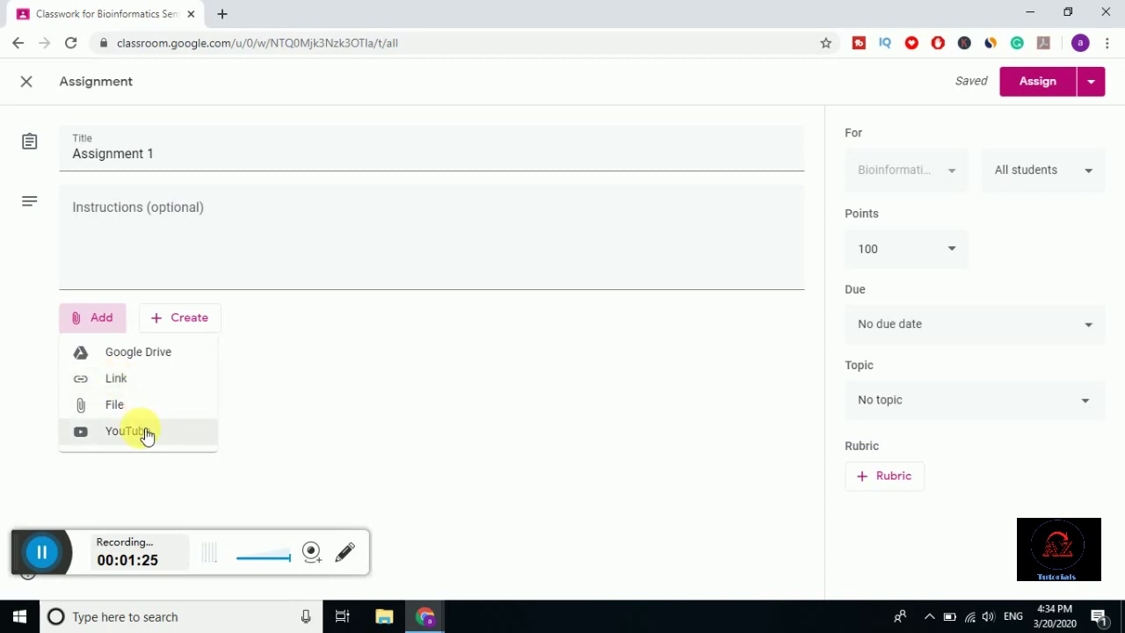
{"action": "left_click", "coordinate": [187, 327]}
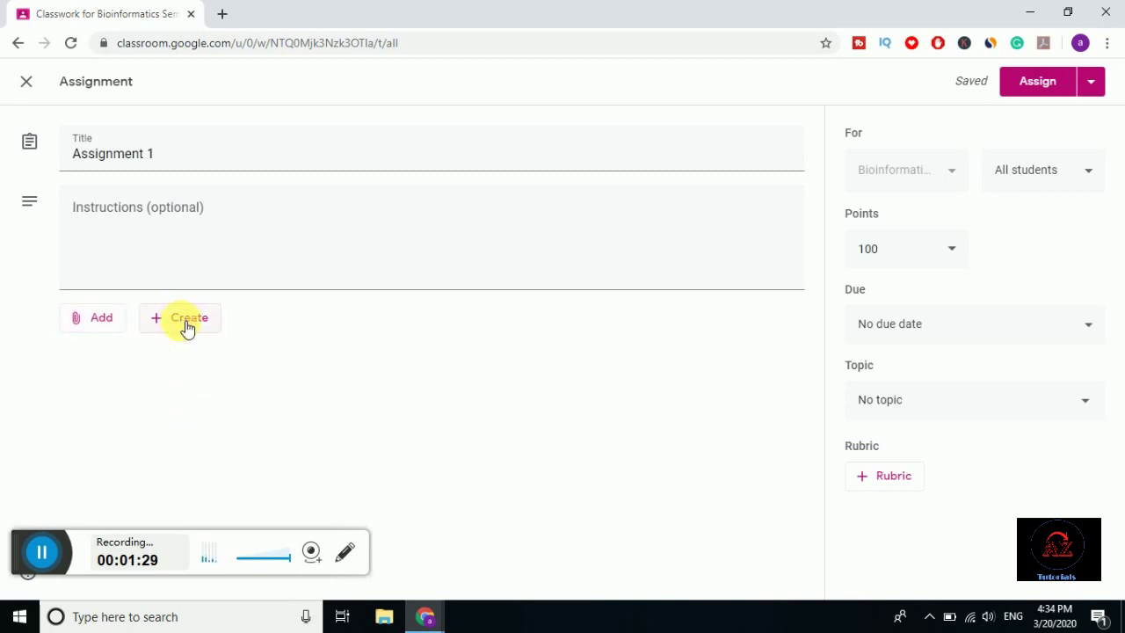
{"action": "left_click", "coordinate": [186, 327]}
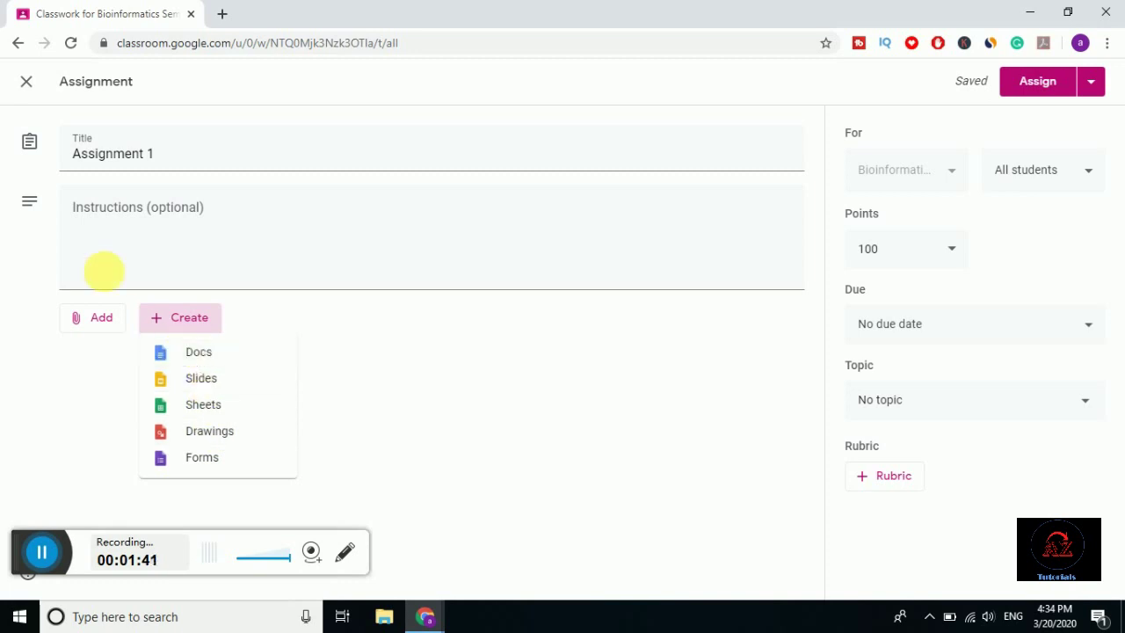
{"action": "left_click", "coordinate": [130, 233]}
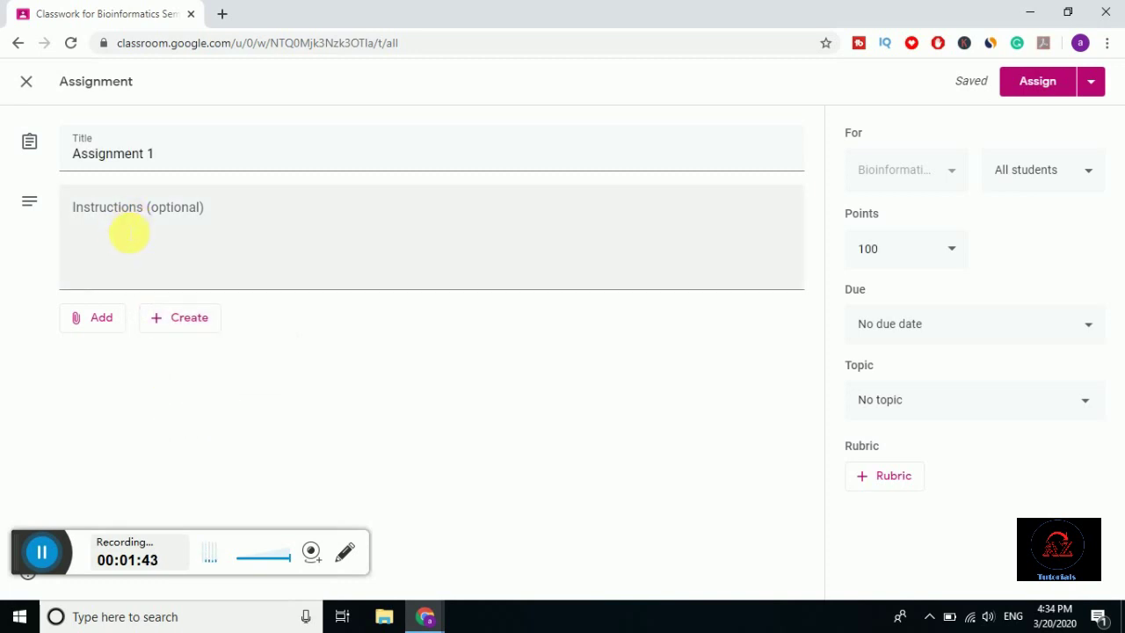
Step: Enter "Hi Students submit your CV today." as the instructions of Assignment 1
{"action": "left_click", "coordinate": [130, 213]}
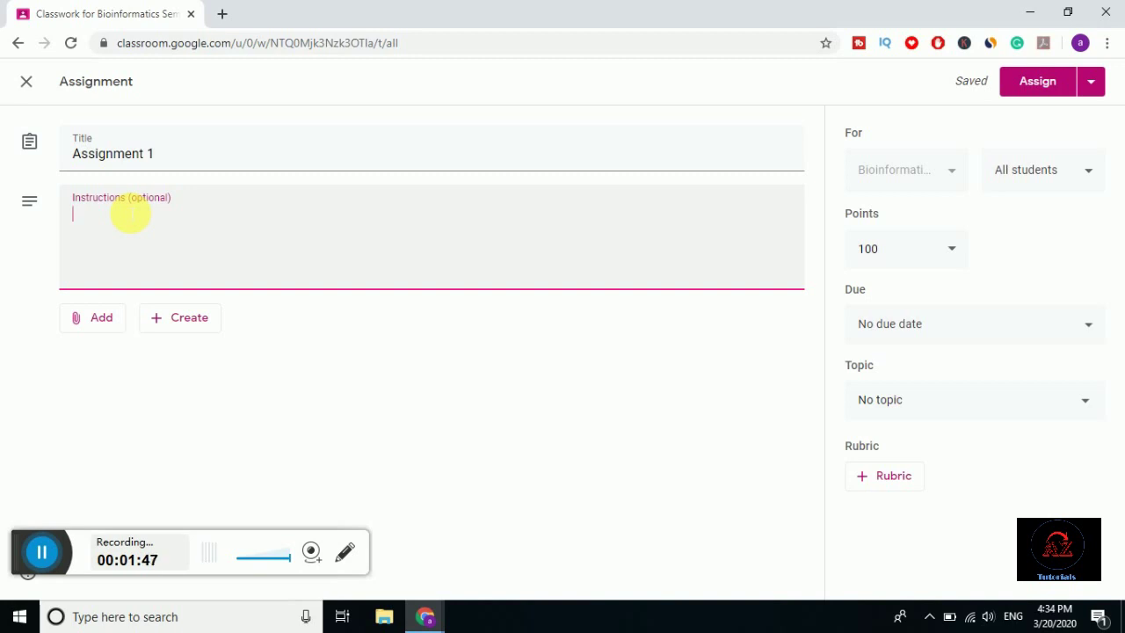
{"action": "type", "text": "Hi Students"}
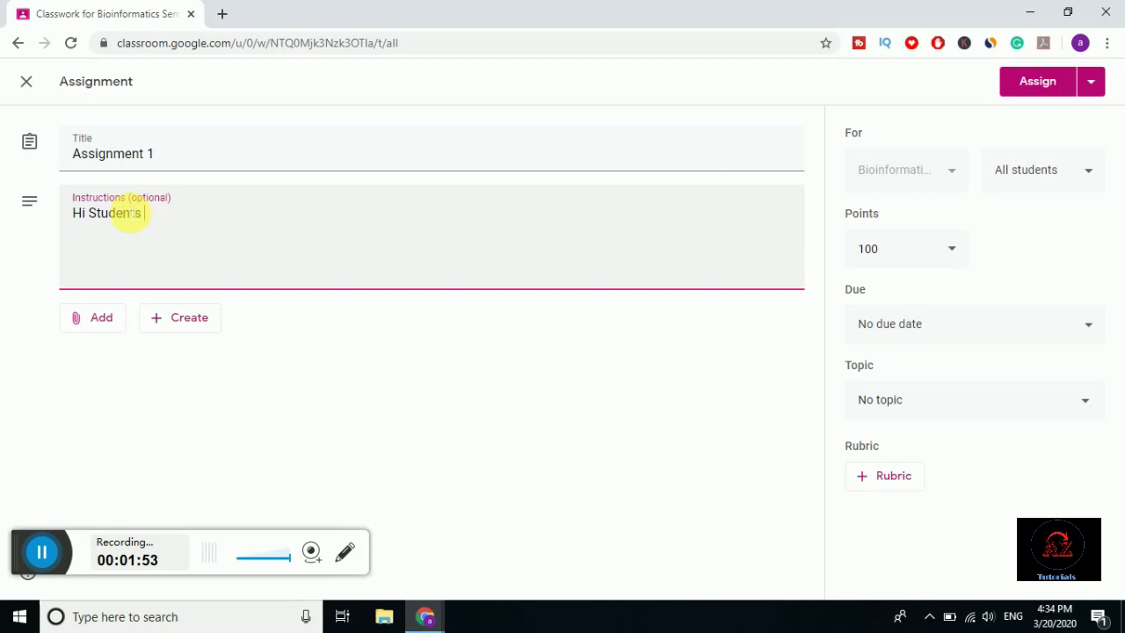
{"action": "type", "text": " submit your CV"}
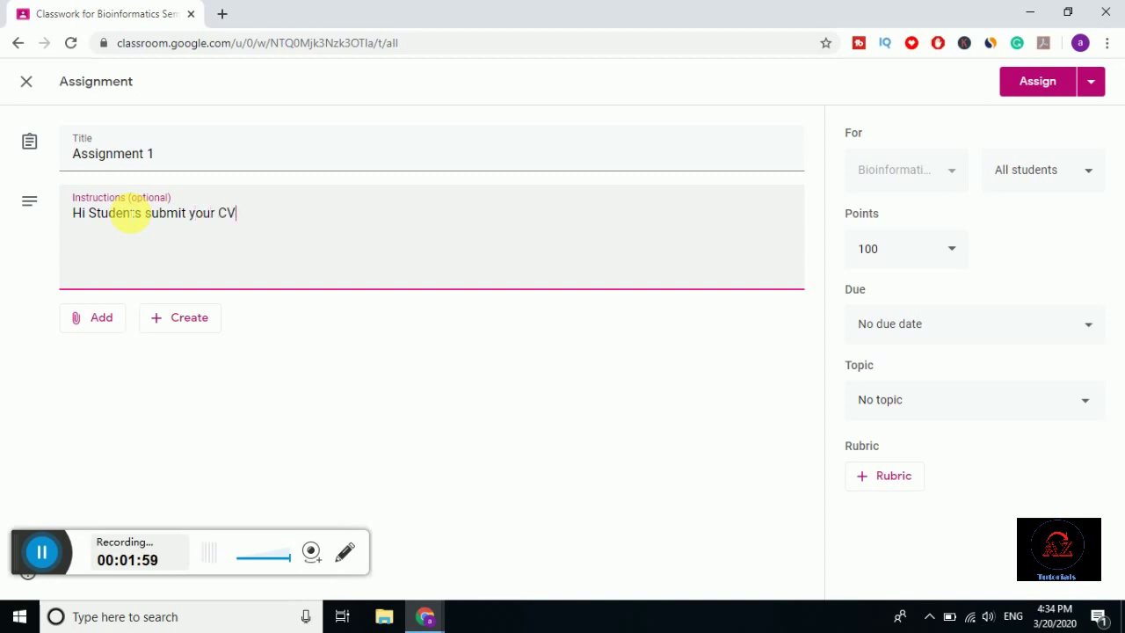
{"action": "type", "text": " today."}
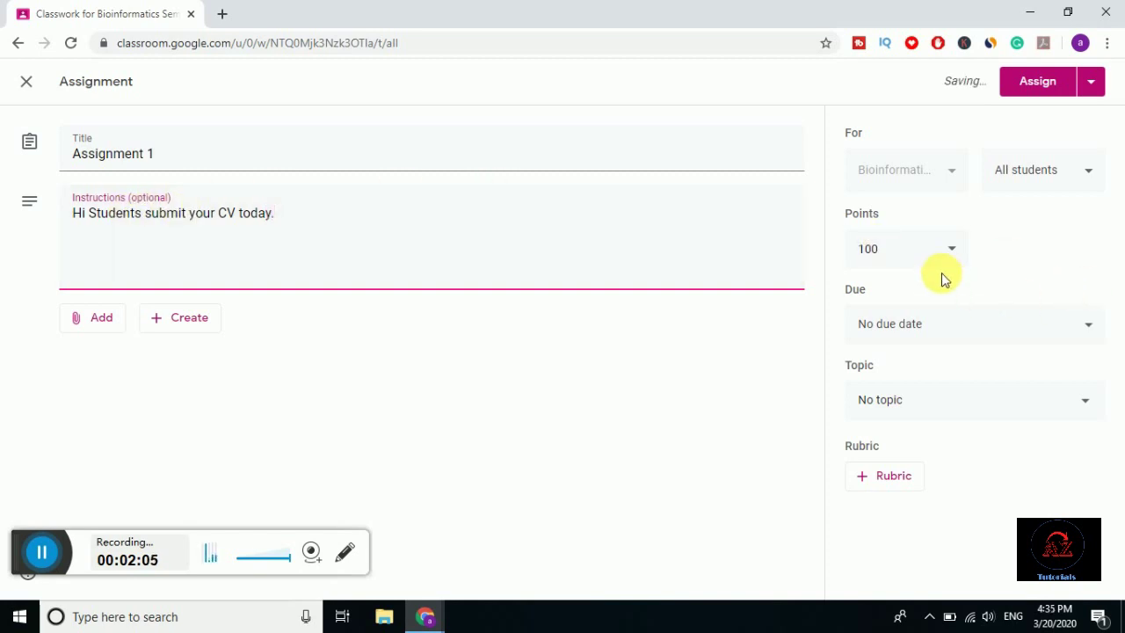
Step: Examine the points, due date and student recipient options available for Assignment 1
{"action": "left_click", "coordinate": [960, 251]}
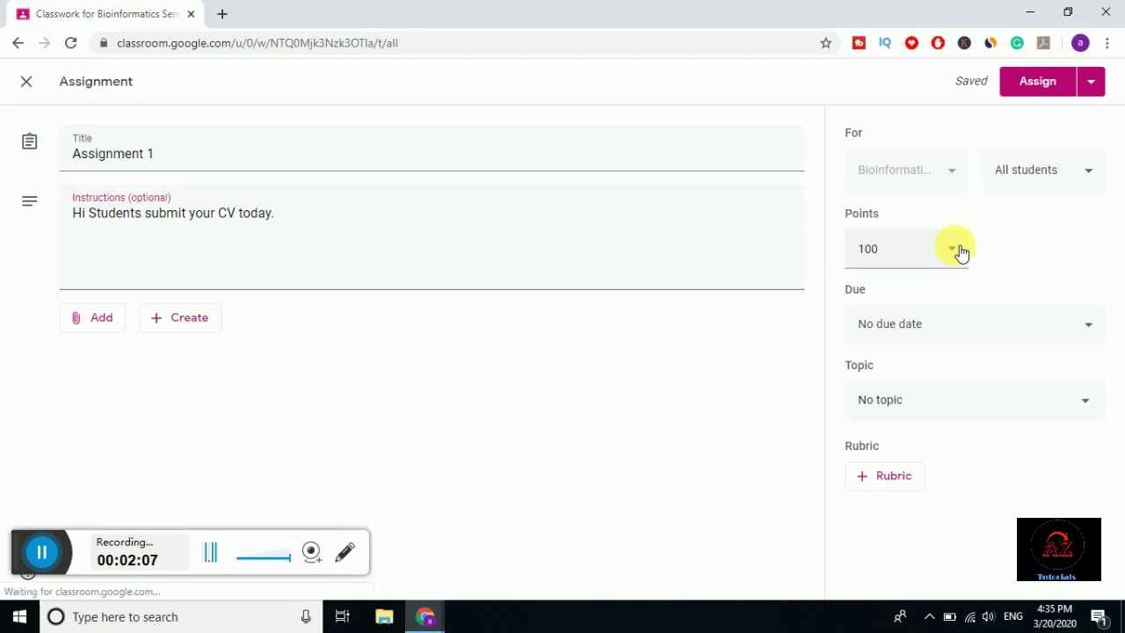
{"action": "left_click", "coordinate": [960, 251]}
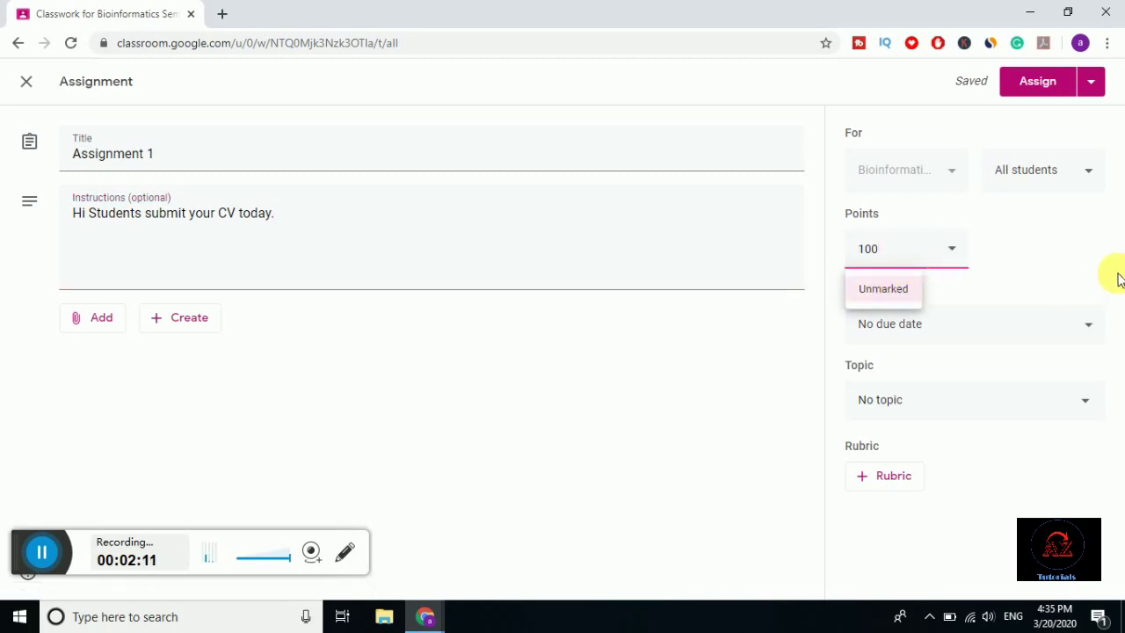
{"action": "left_click", "coordinate": [1085, 272]}
{"action": "left_click", "coordinate": [1095, 329]}
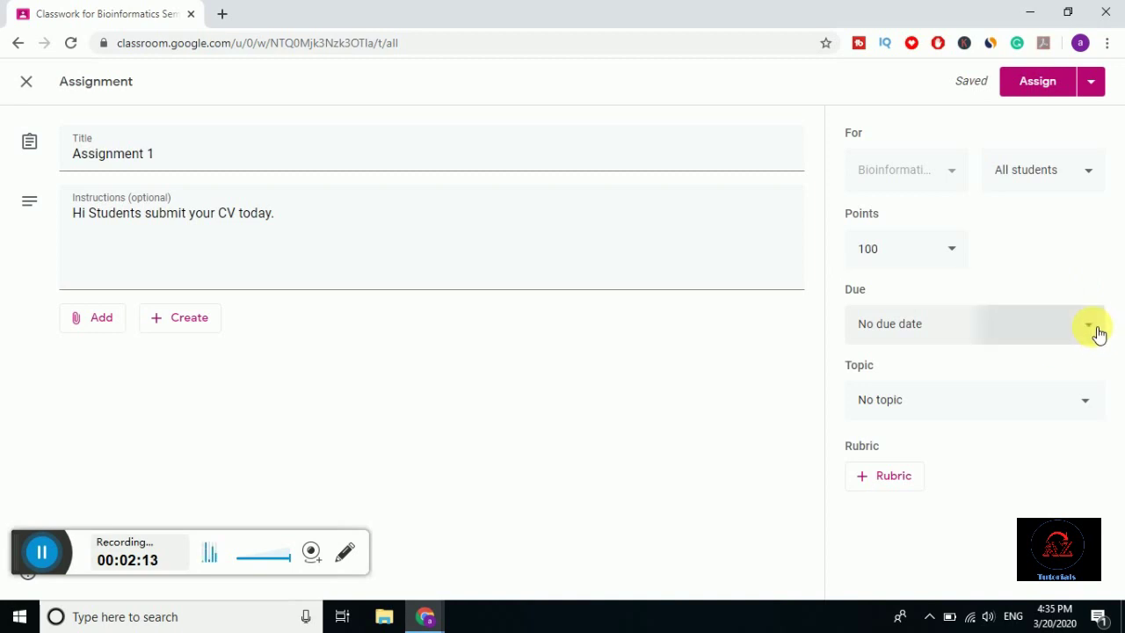
{"action": "left_click", "coordinate": [1070, 283]}
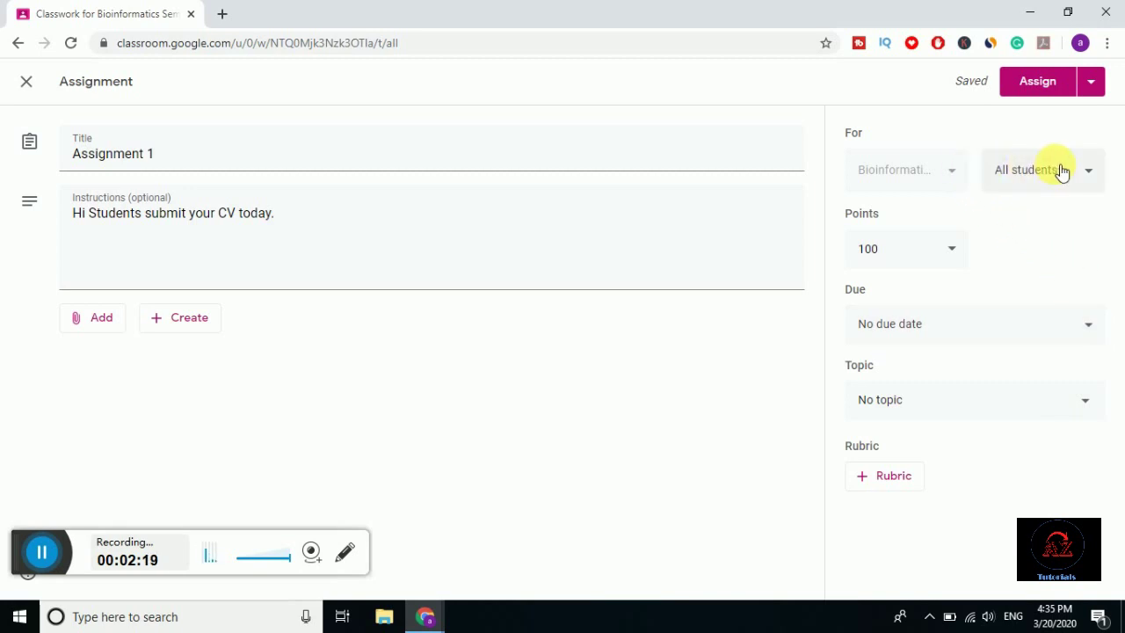
{"action": "left_click", "coordinate": [1101, 180]}
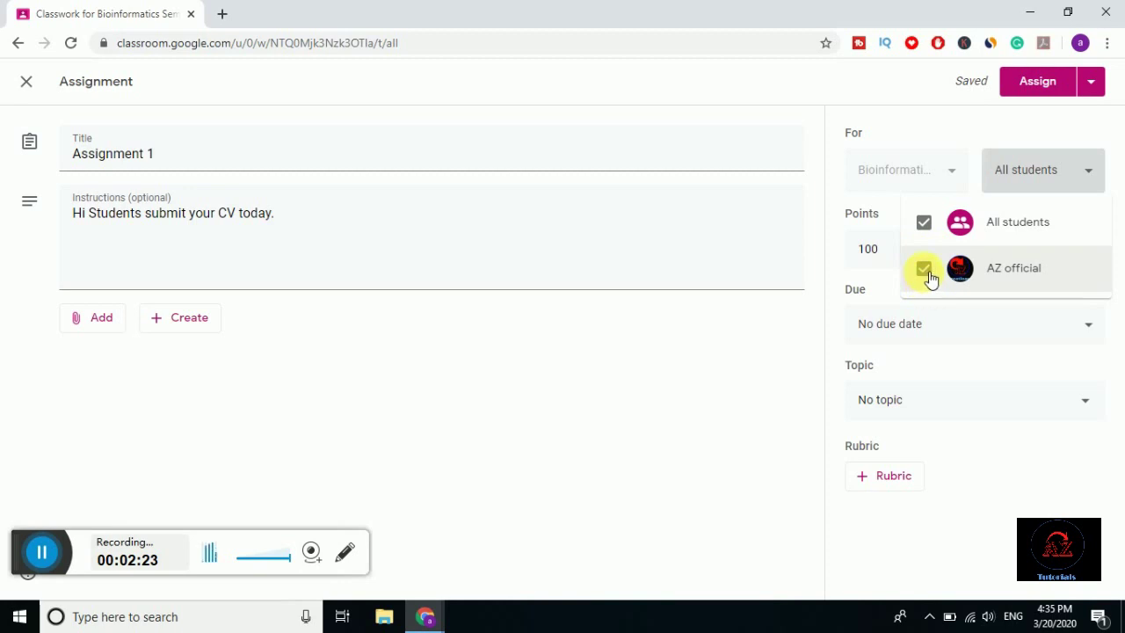
{"action": "left_click", "coordinate": [1099, 181]}
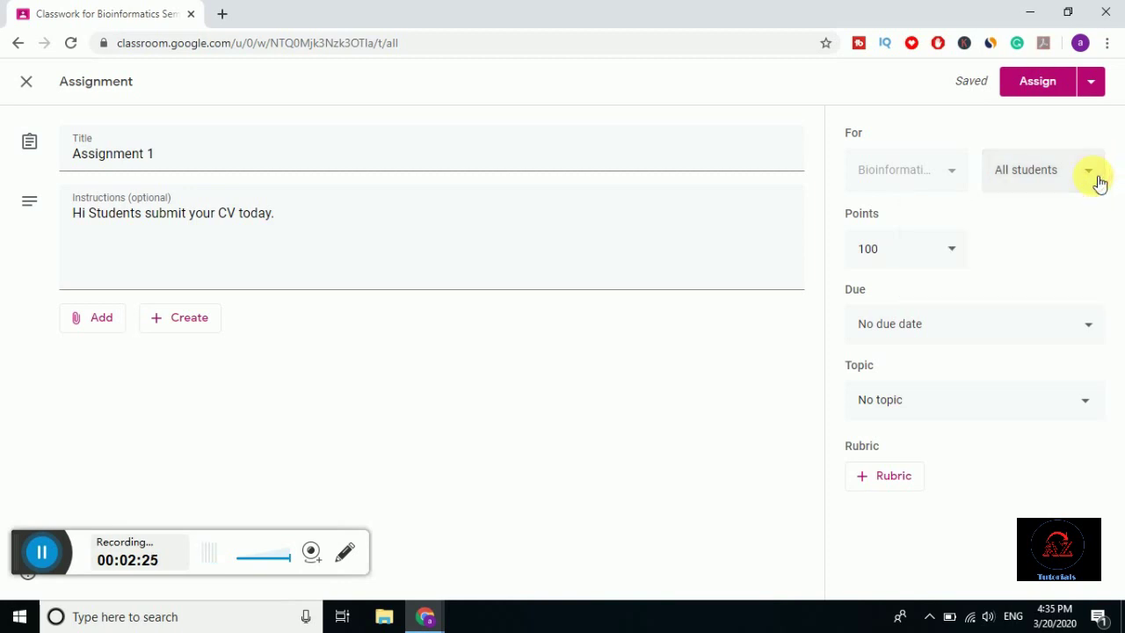
Step: Assign Assignment 1 to the class and dismiss the hint about adding a topic
{"action": "left_click", "coordinate": [1092, 94]}
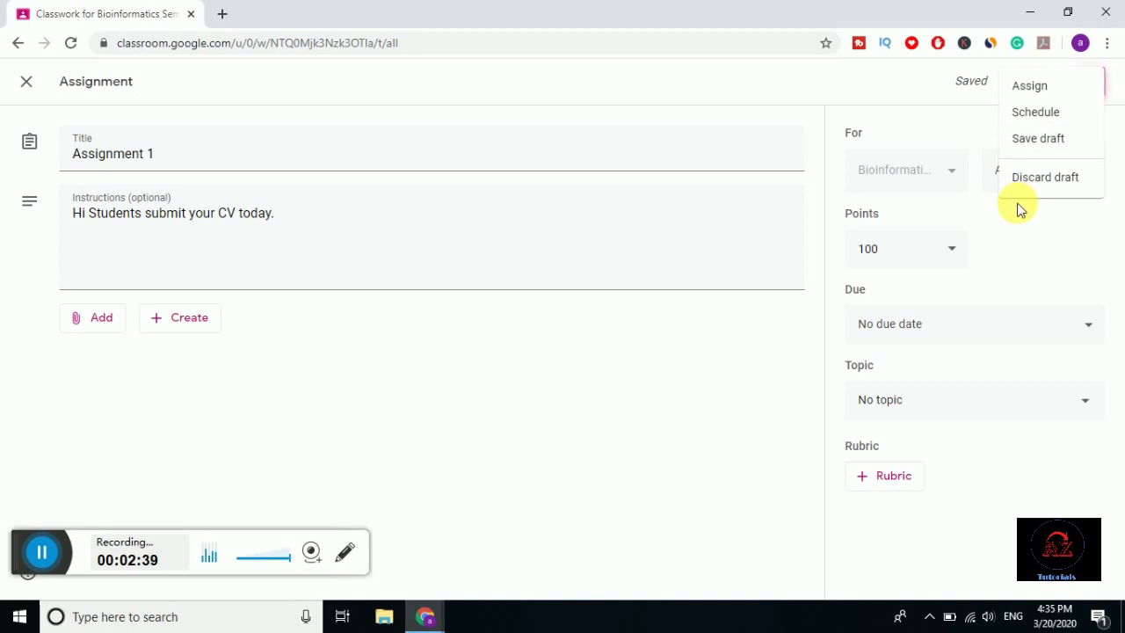
{"action": "left_click", "coordinate": [1026, 90]}
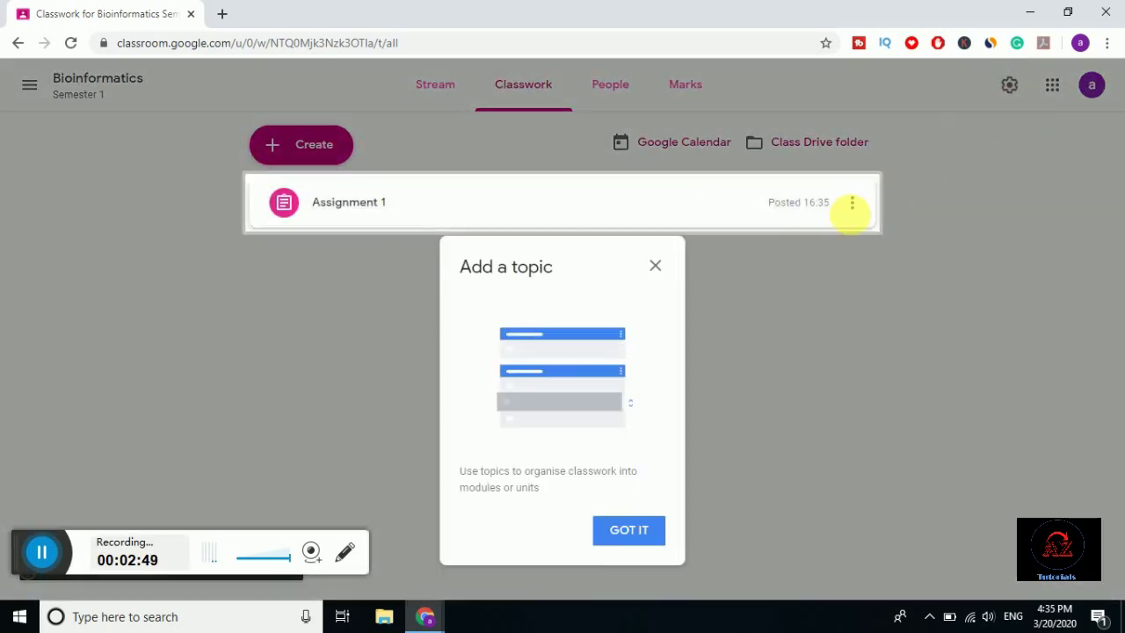
{"action": "left_click", "coordinate": [626, 533]}
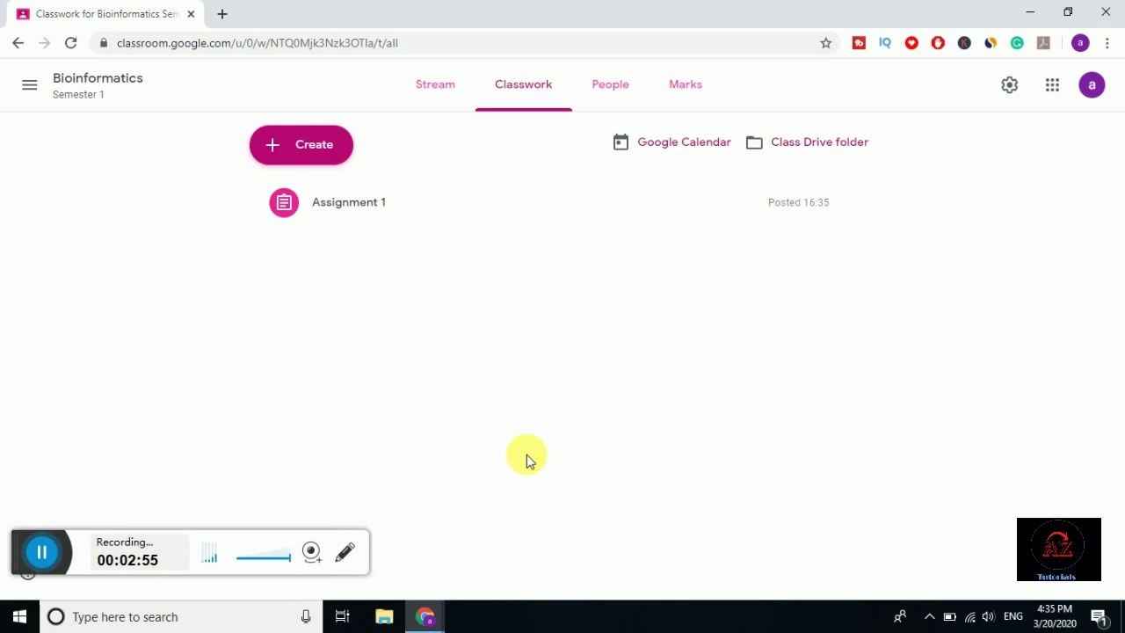
Step: Switch to the student's Incognito window and open the full details of Assignment 1 from the classwork
{"action": "mouse_move", "coordinate": [432, 613]}
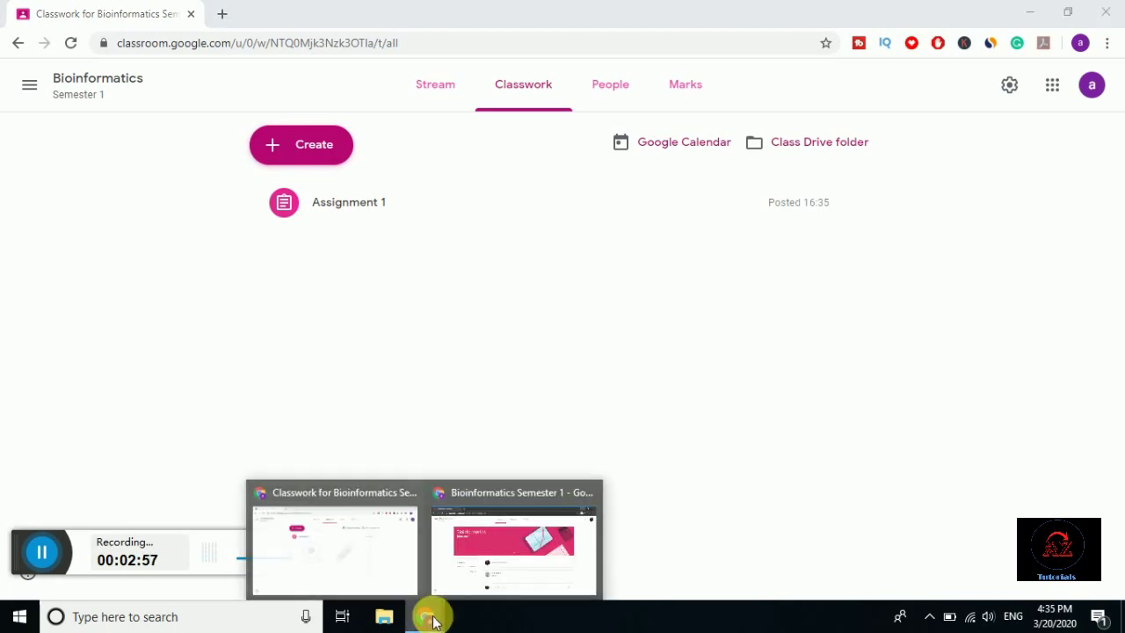
{"action": "left_click", "coordinate": [497, 574]}
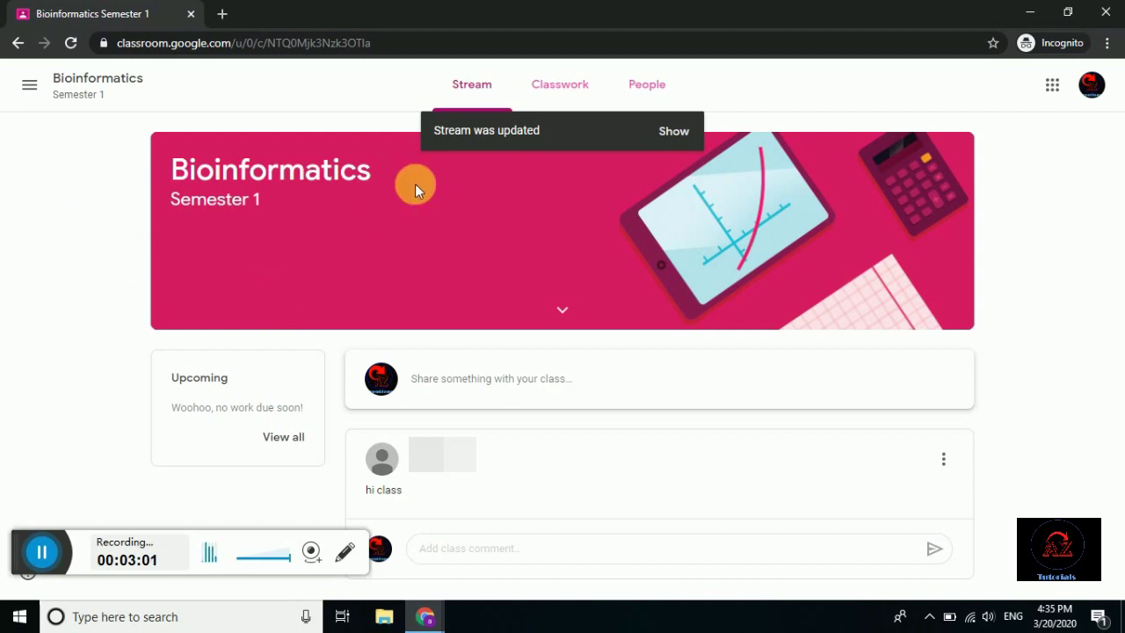
{"action": "left_click", "coordinate": [560, 88]}
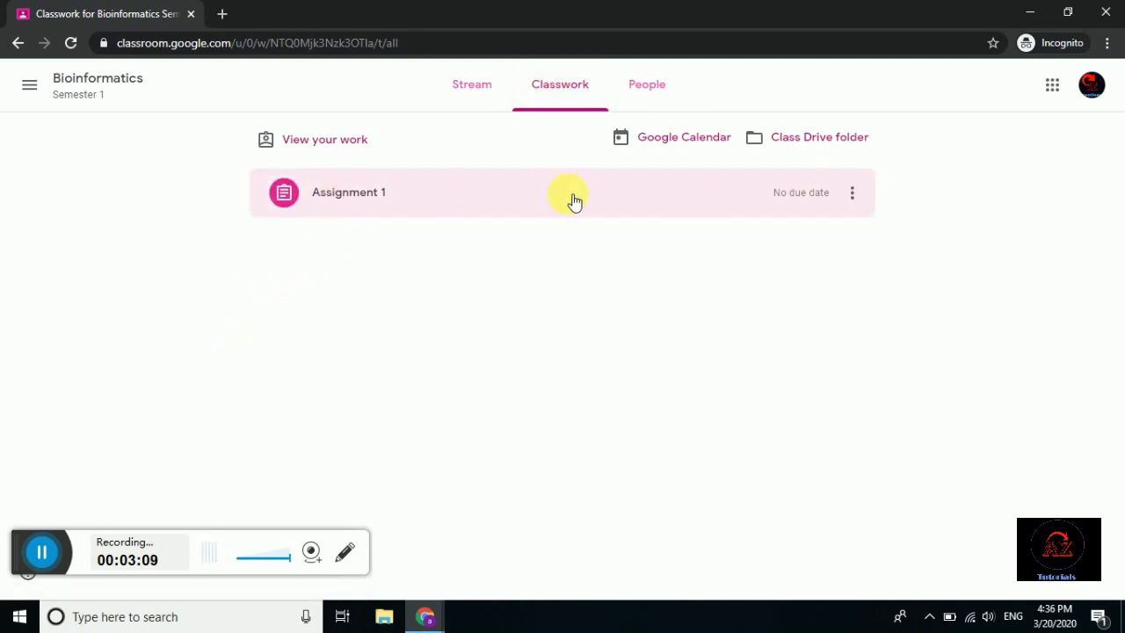
{"action": "left_click", "coordinate": [351, 199]}
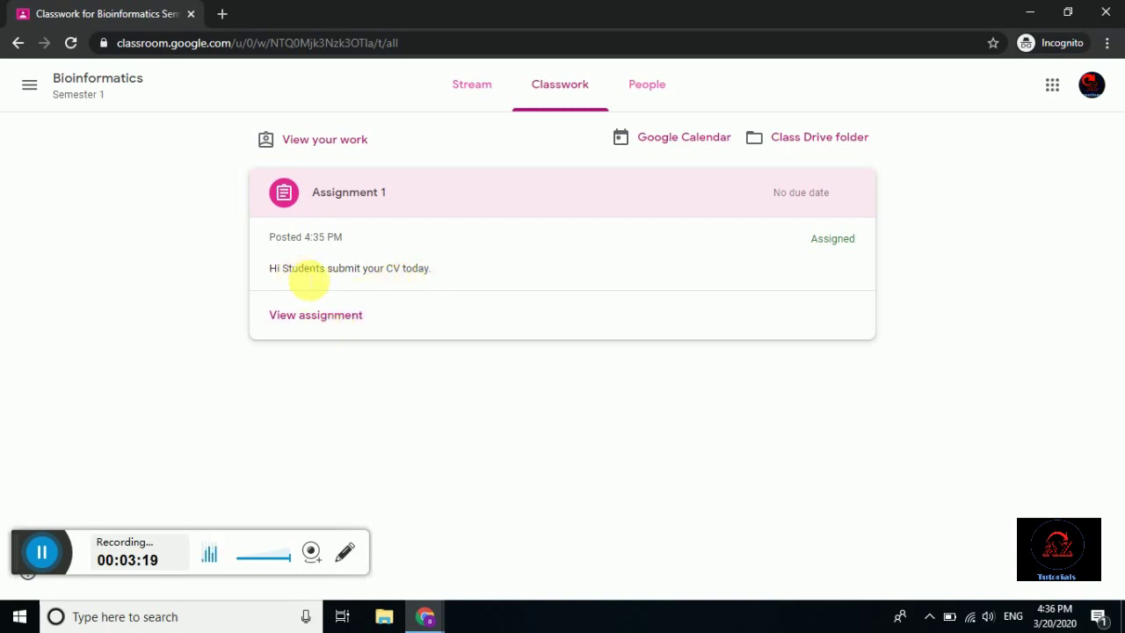
{"action": "left_click", "coordinate": [313, 318]}
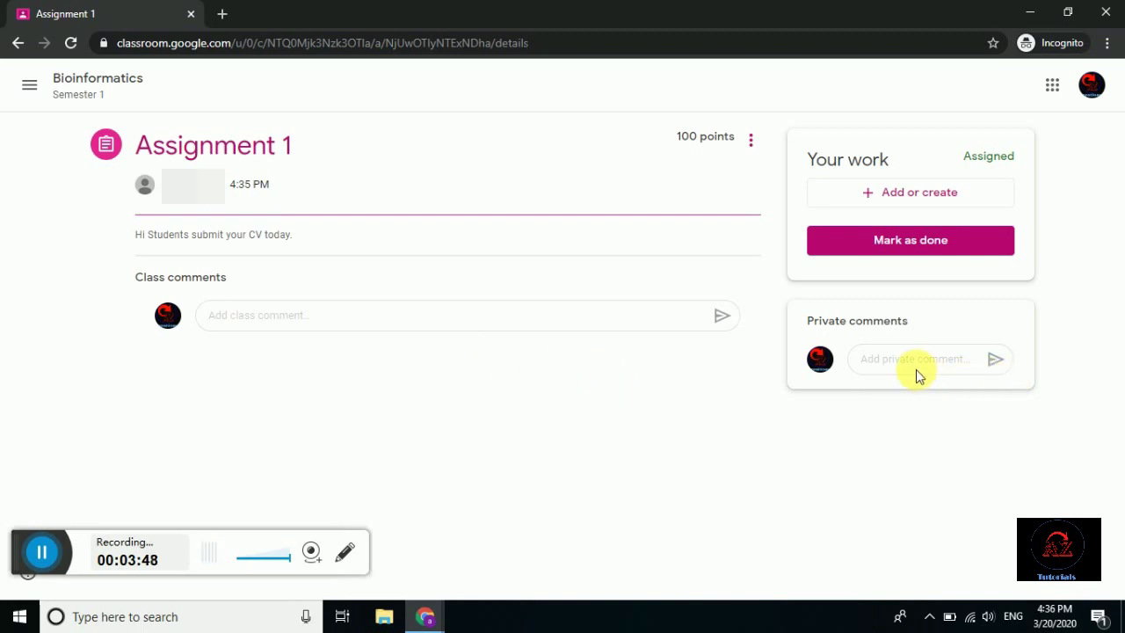
Step: Upload the cv Word file from the Desktop's cv folder as an attachment to the student's work
{"action": "left_click", "coordinate": [929, 197]}
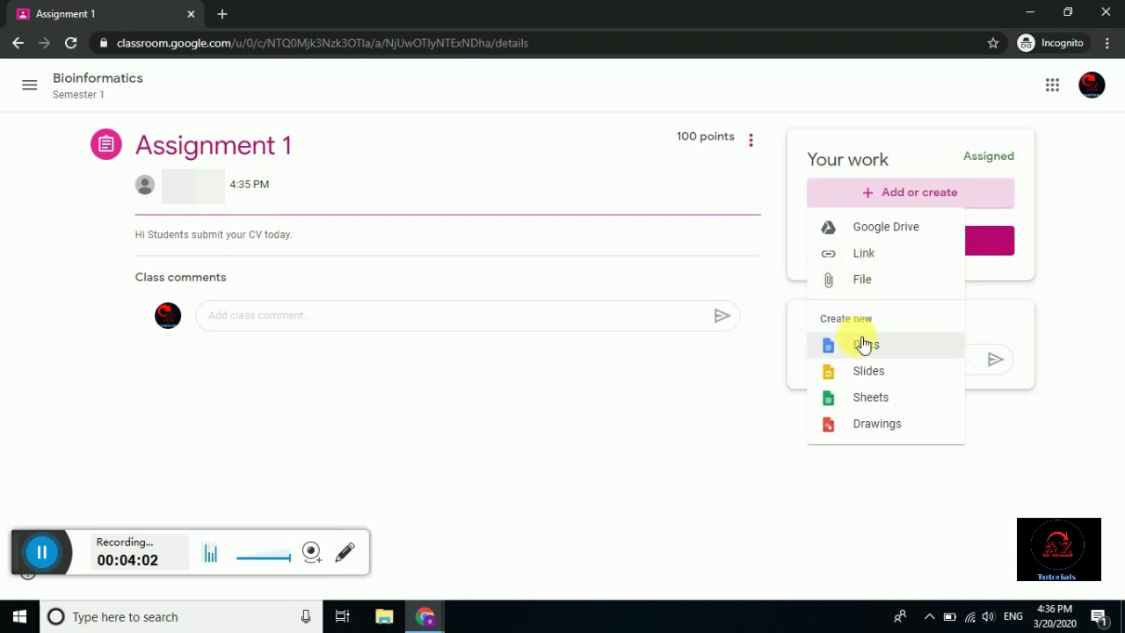
{"action": "left_click", "coordinate": [866, 281]}
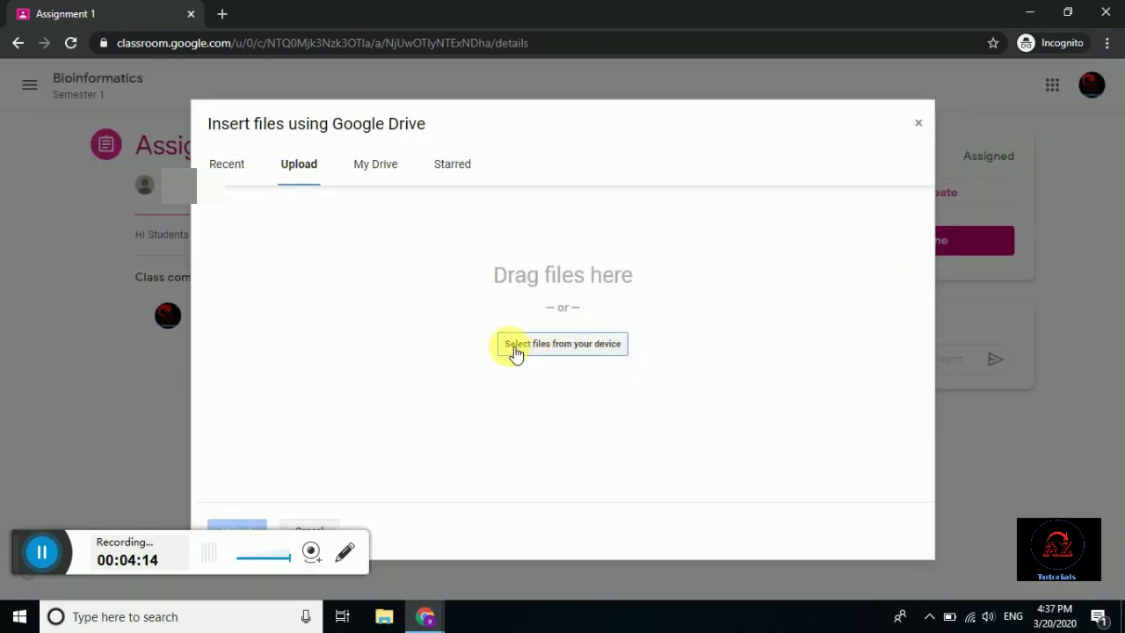
{"action": "left_click", "coordinate": [568, 352]}
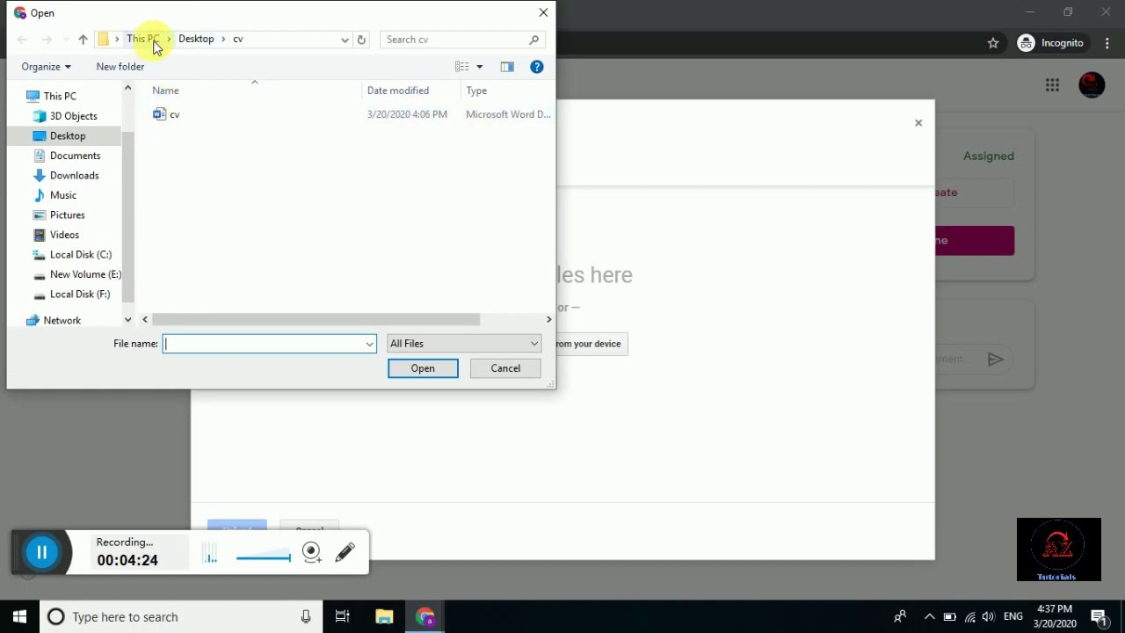
{"action": "left_click", "coordinate": [178, 117]}
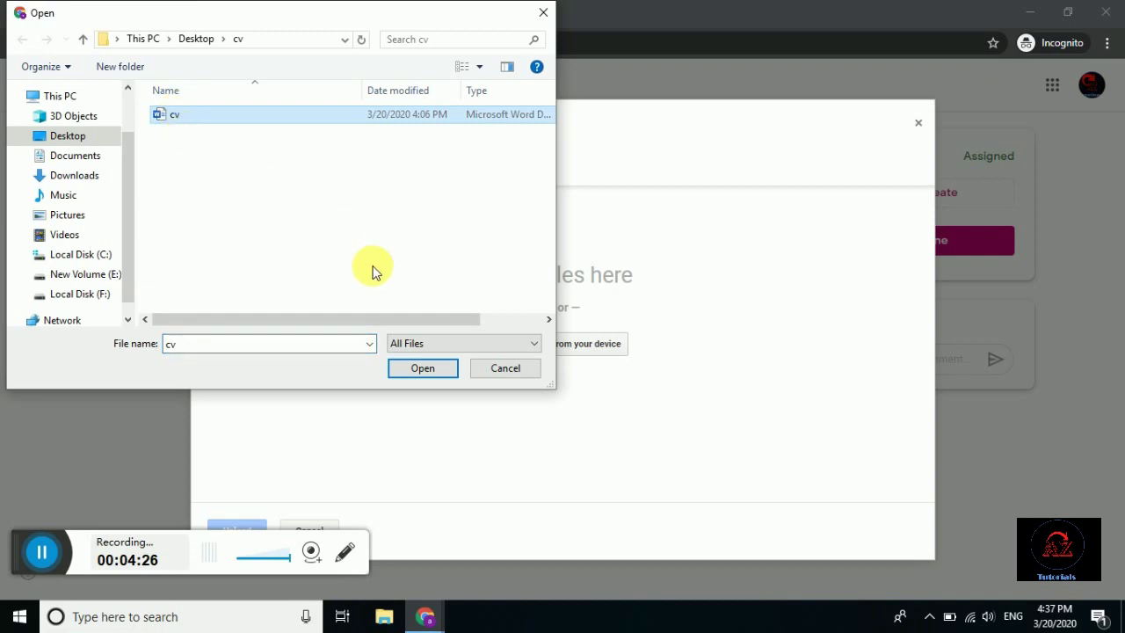
{"action": "left_click", "coordinate": [394, 375]}
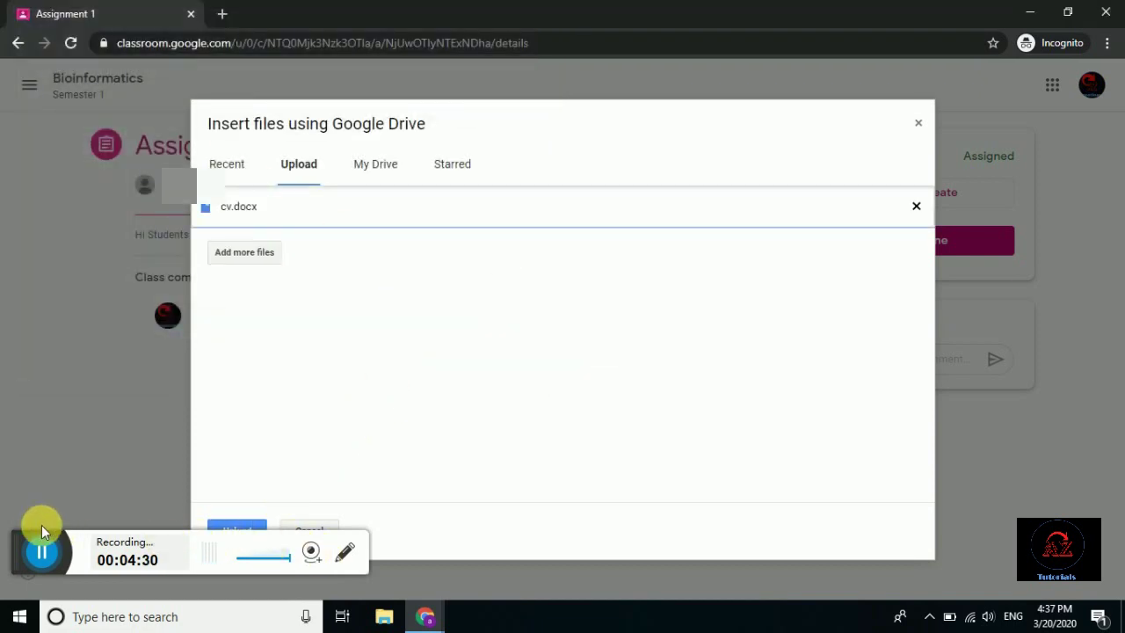
{"action": "left_click_drag", "start_coordinate": [45, 534], "coordinate": [55, 553]}
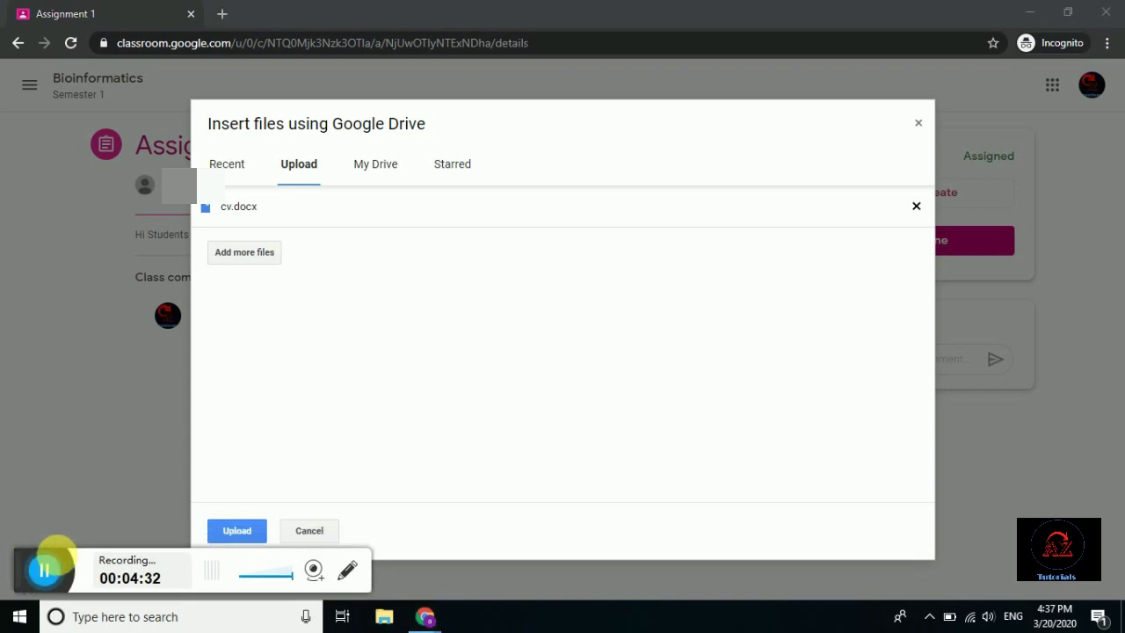
{"action": "left_click", "coordinate": [220, 531]}
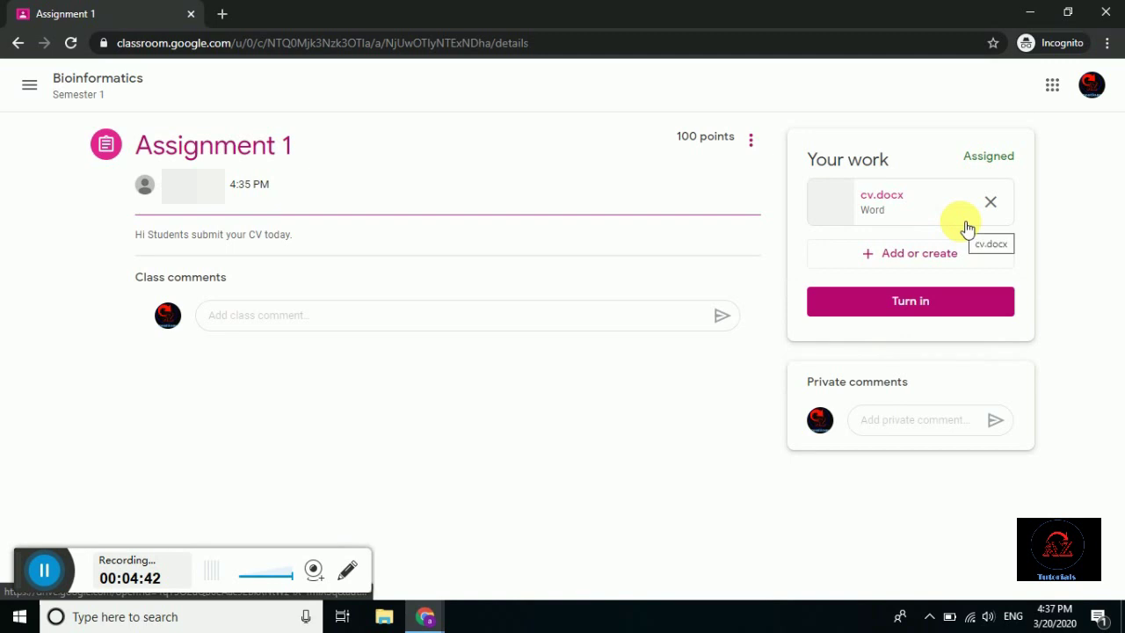
Step: Add a new Google Docs document to the student's work for Assignment 1
{"action": "left_click", "coordinate": [925, 262]}
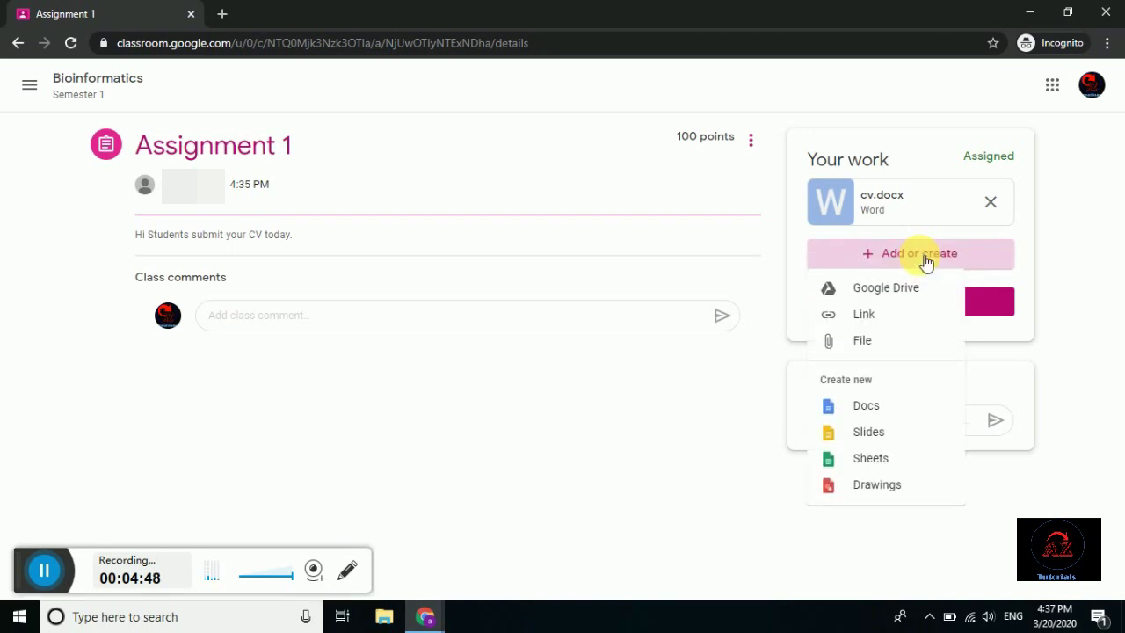
{"action": "left_click", "coordinate": [867, 409]}
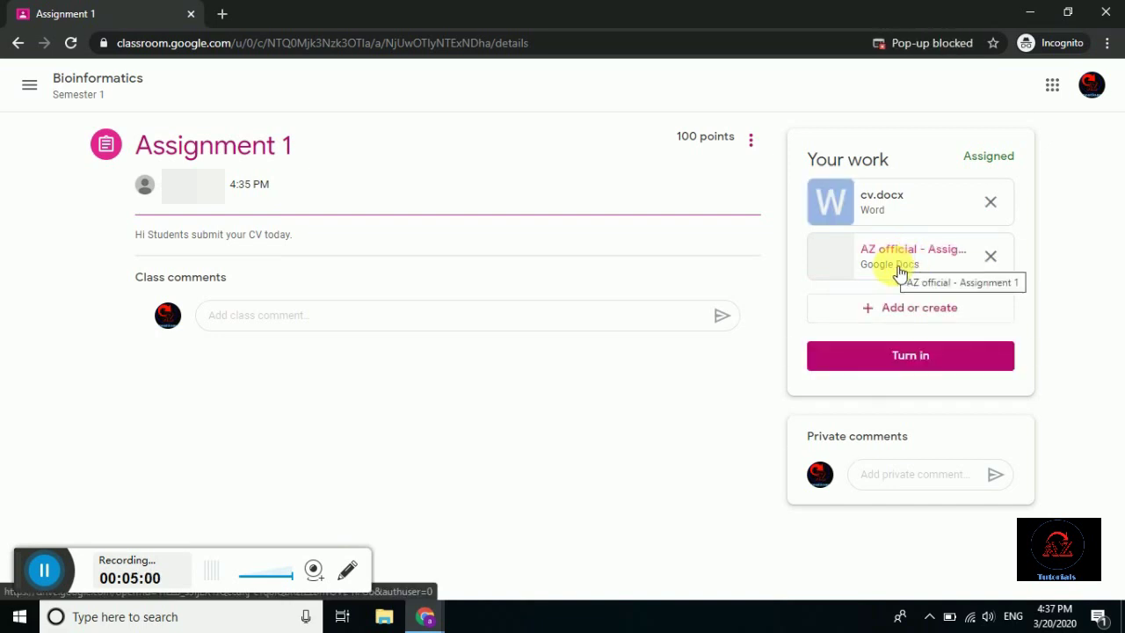
Step: Open the attached Google Docs document, write "This is my cv." in it, and close the document
{"action": "left_click", "coordinate": [892, 257]}
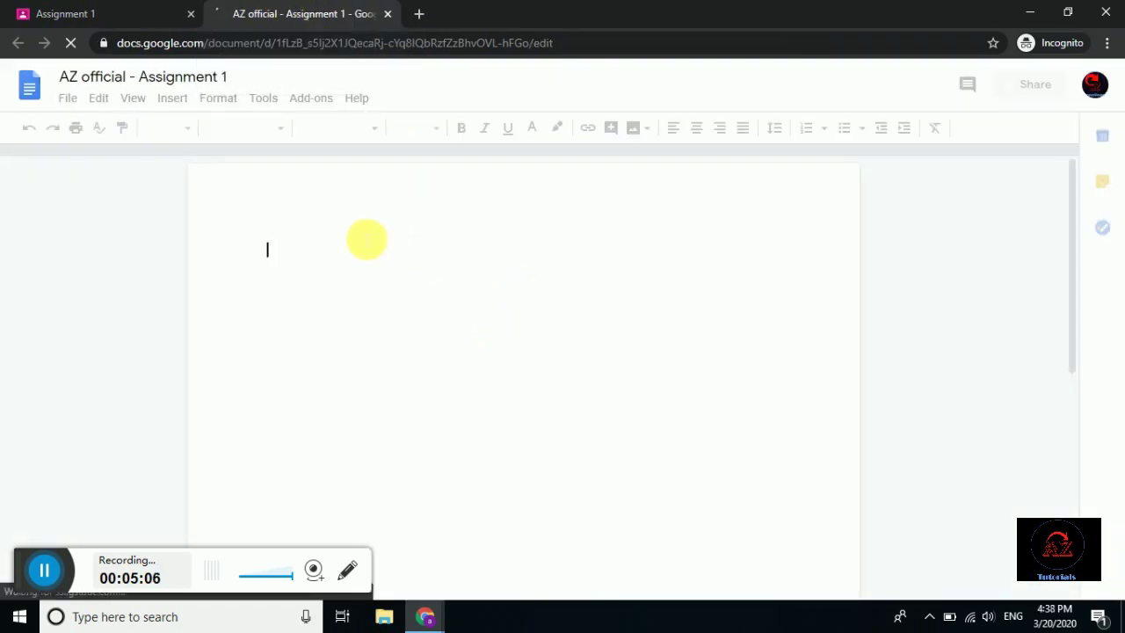
{"action": "type", "text": "t"}
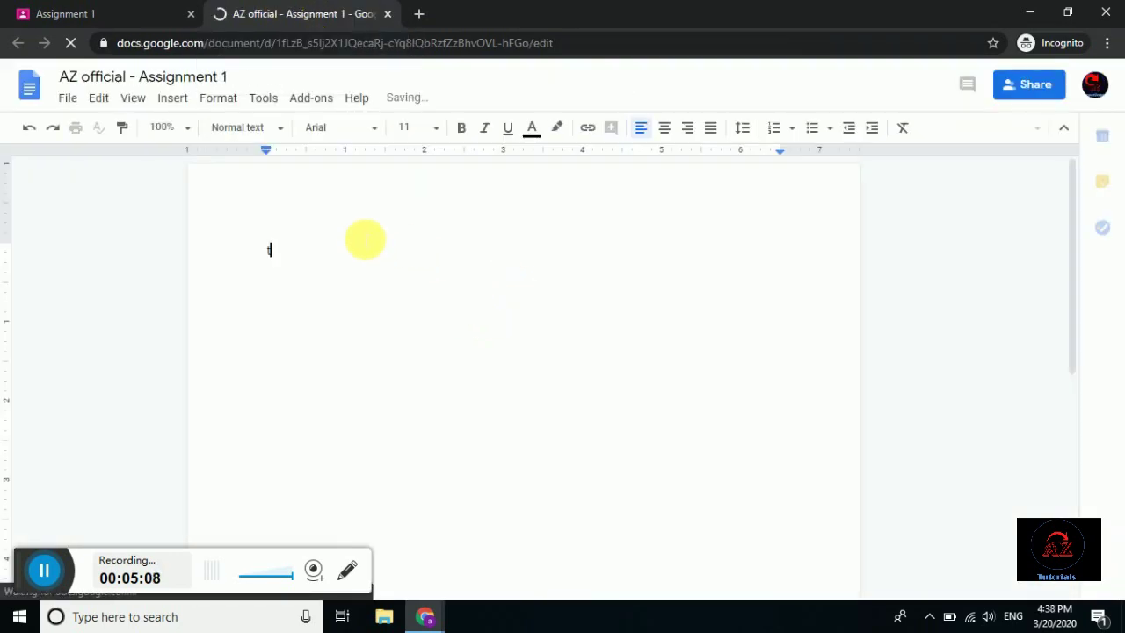
{"action": "type", "text": "hus"}
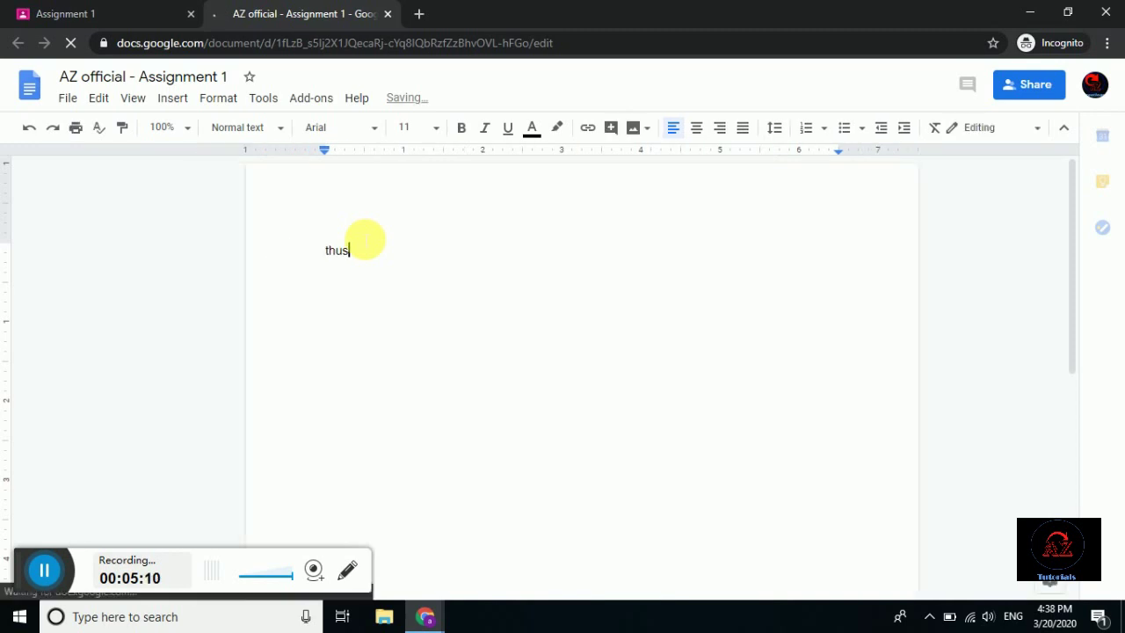
{"action": "key", "text": "BackSpace"}
{"action": "key", "text": "BackSpace"}
{"action": "type", "text": "is is m"}
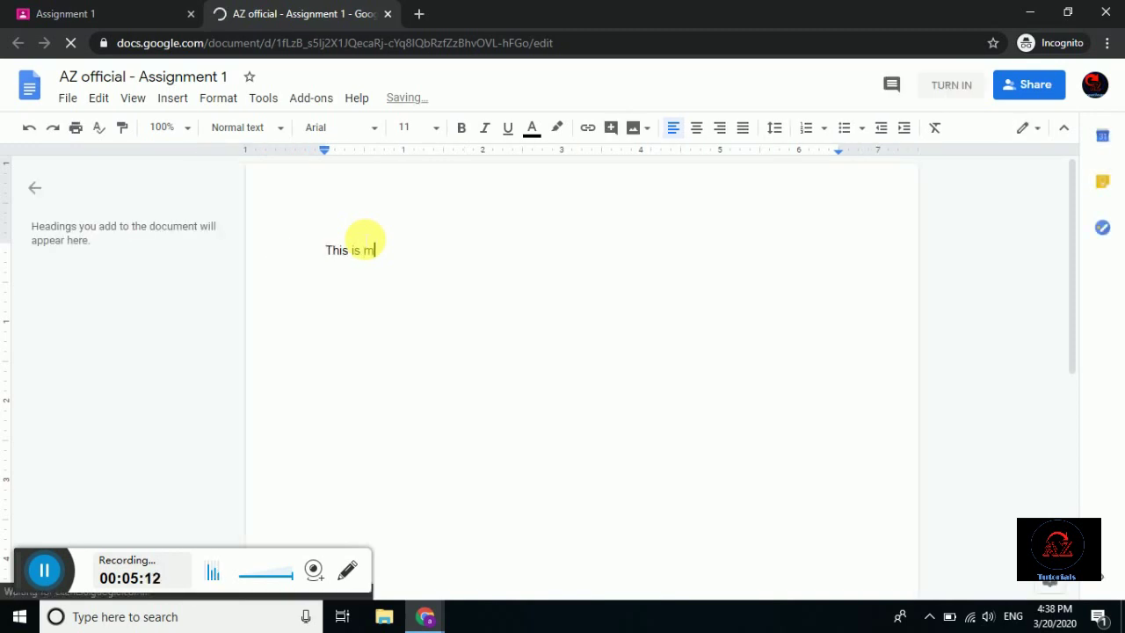
{"action": "type", "text": "y cv."}
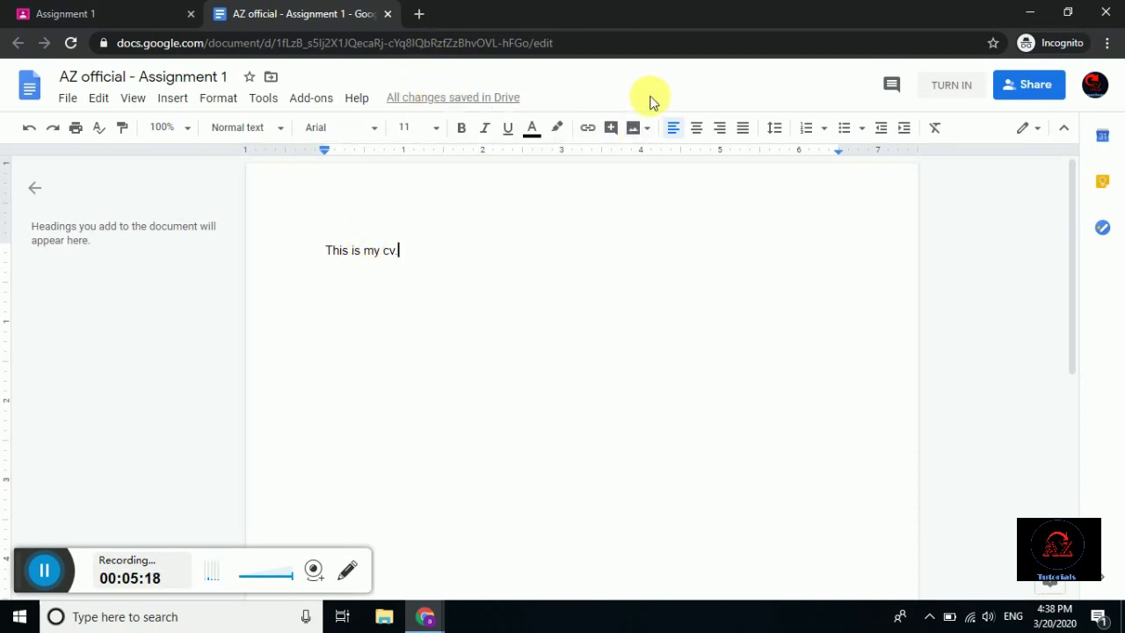
{"action": "left_click", "coordinate": [388, 14]}
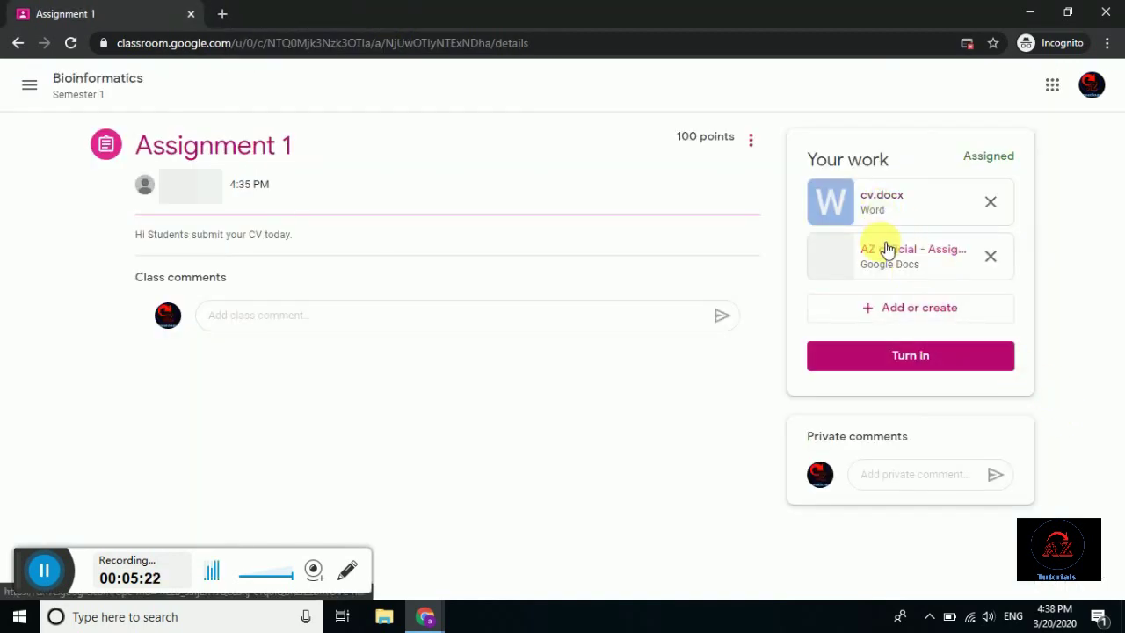
Step: Turn in the student's work for Assignment 1 with both attachments and confirm the submission
{"action": "left_click", "coordinate": [930, 357]}
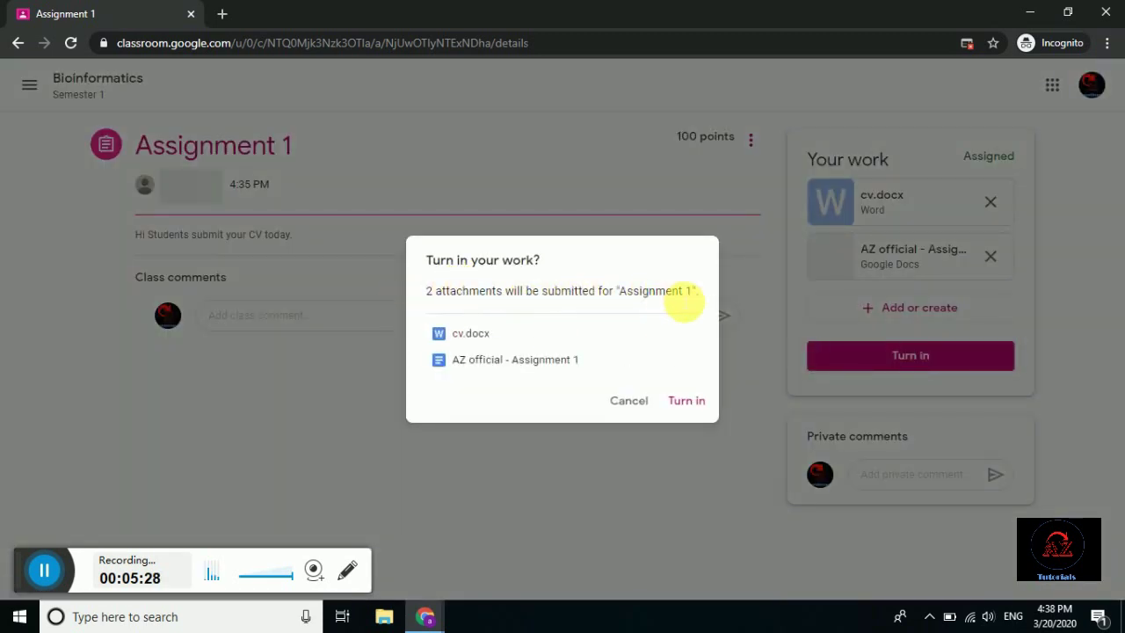
{"action": "left_click", "coordinate": [690, 409]}
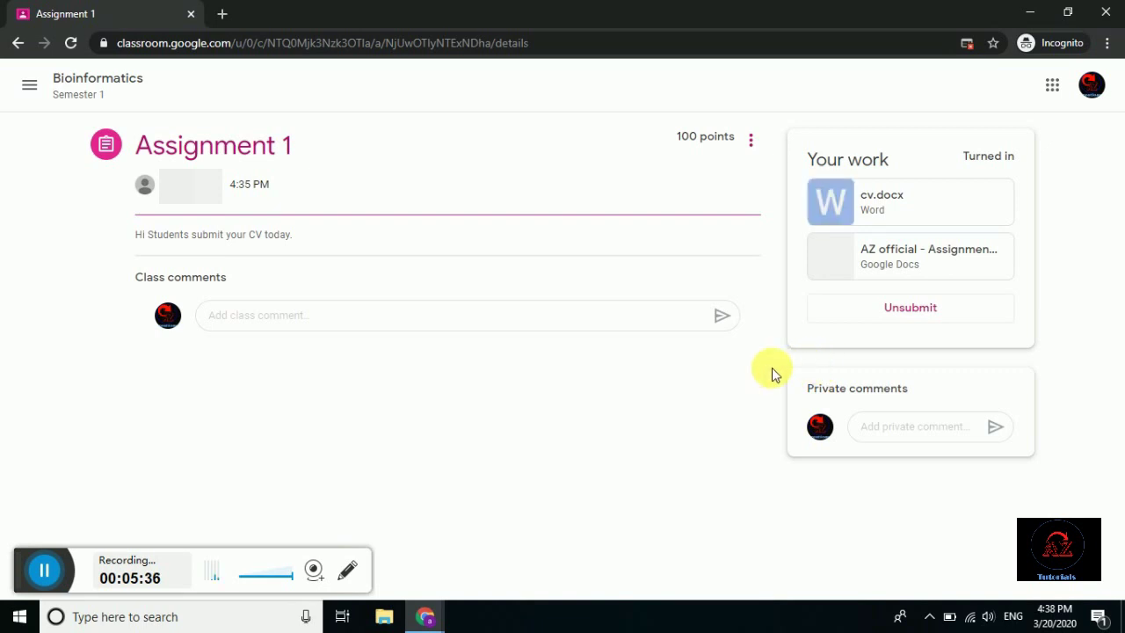
Step: Switch to the teacher's Chrome window and open the student's record from the Bioinformatics class marks
{"action": "mouse_move", "coordinate": [430, 618]}
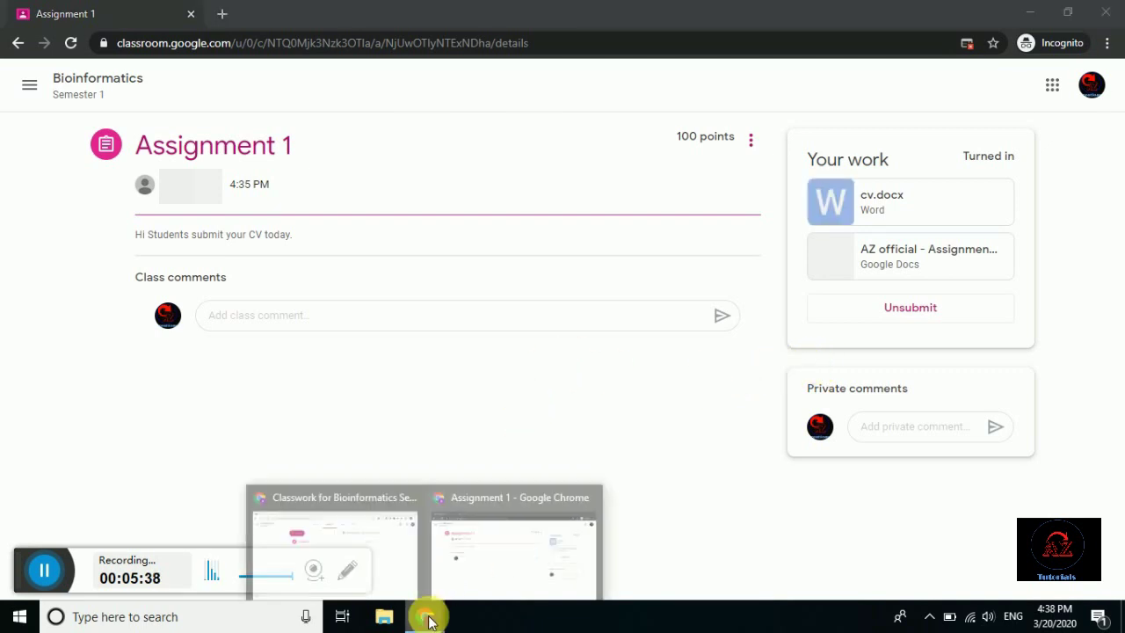
{"action": "left_click", "coordinate": [337, 538]}
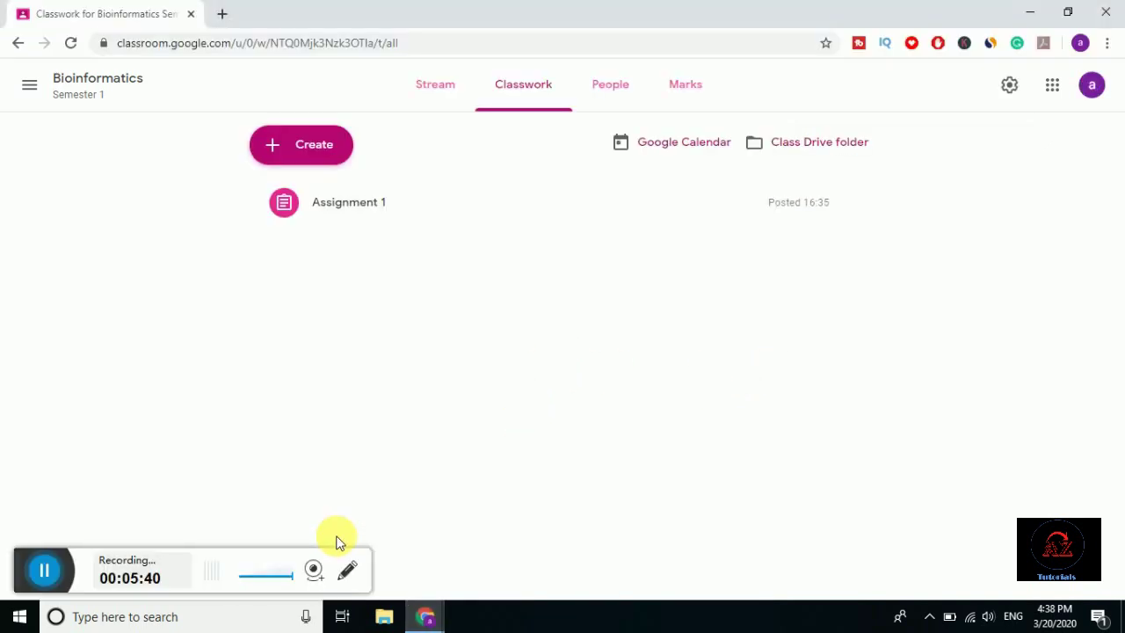
{"action": "left_click", "coordinate": [703, 90]}
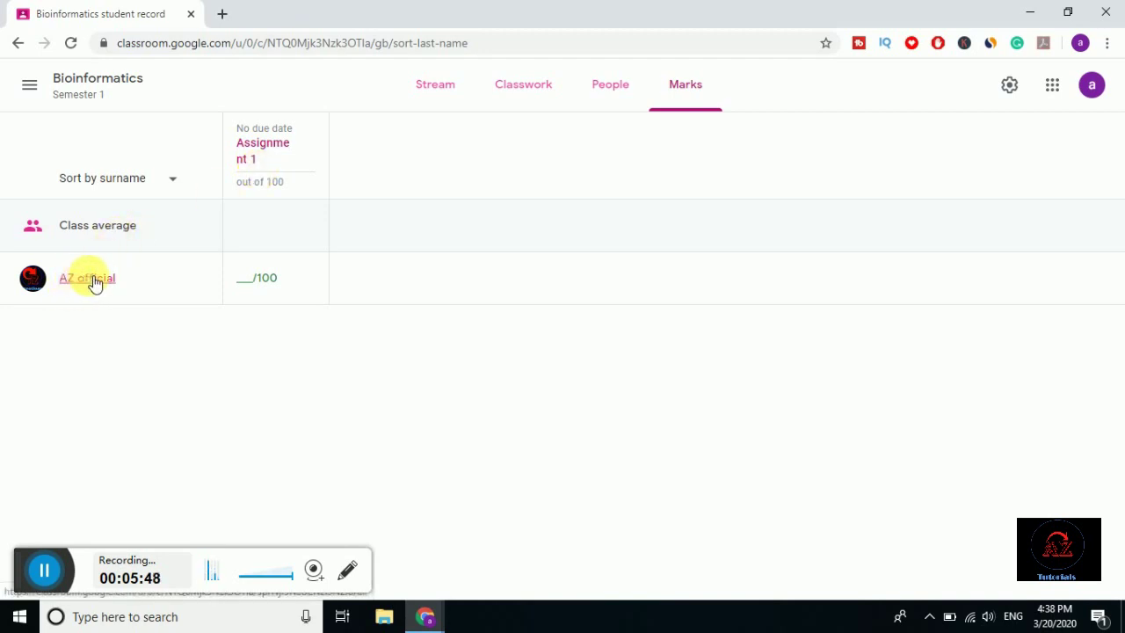
{"action": "left_click", "coordinate": [88, 278]}
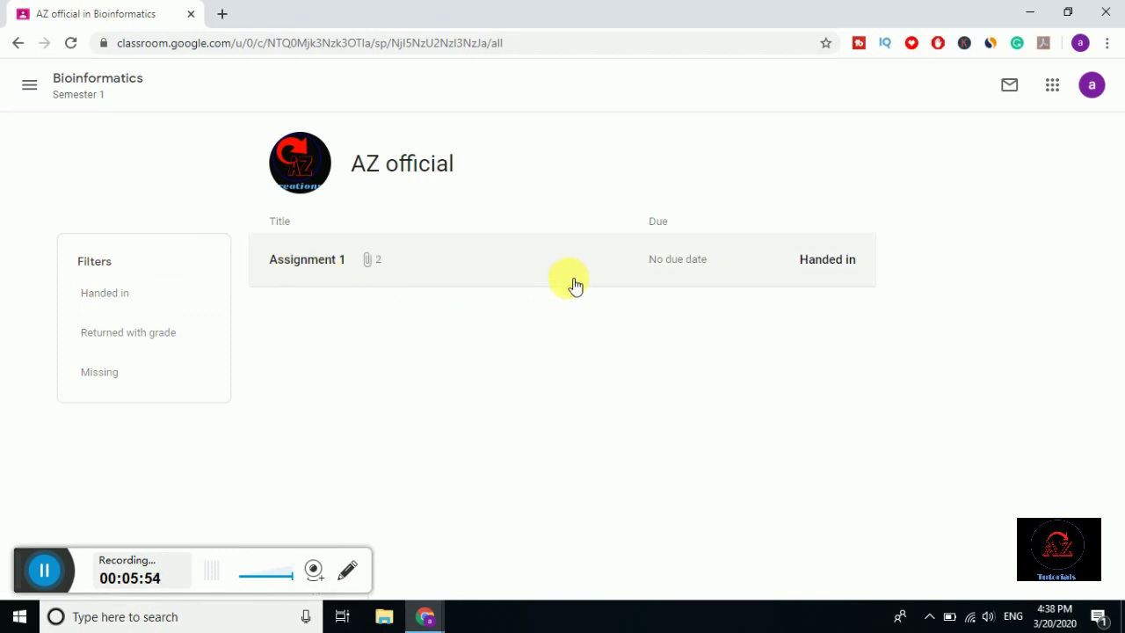
Step: Expand the student's Assignment 1 submission to view its attachments, and check the student's work filtered by Returned with grade
{"action": "left_click", "coordinate": [842, 263]}
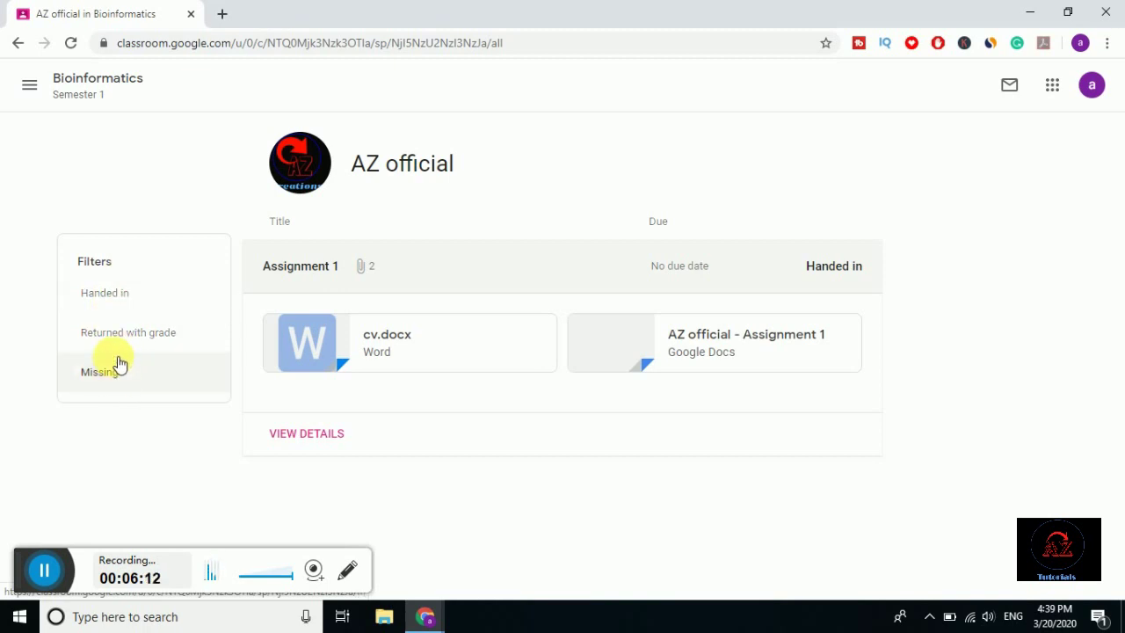
{"action": "left_click", "coordinate": [143, 343]}
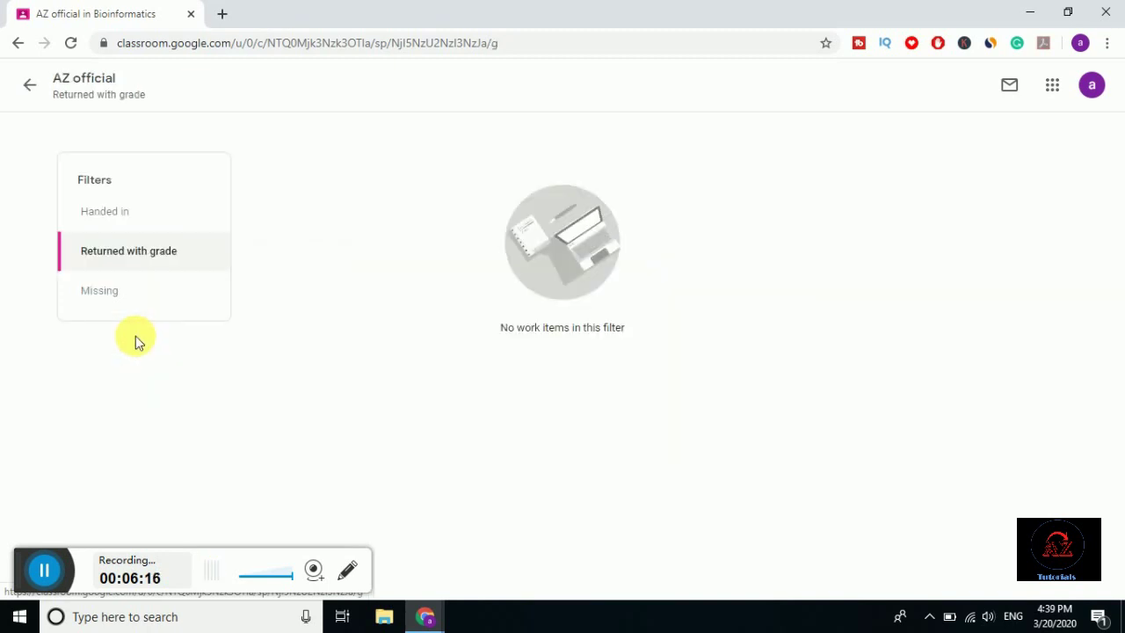
{"action": "left_click", "coordinate": [30, 84]}
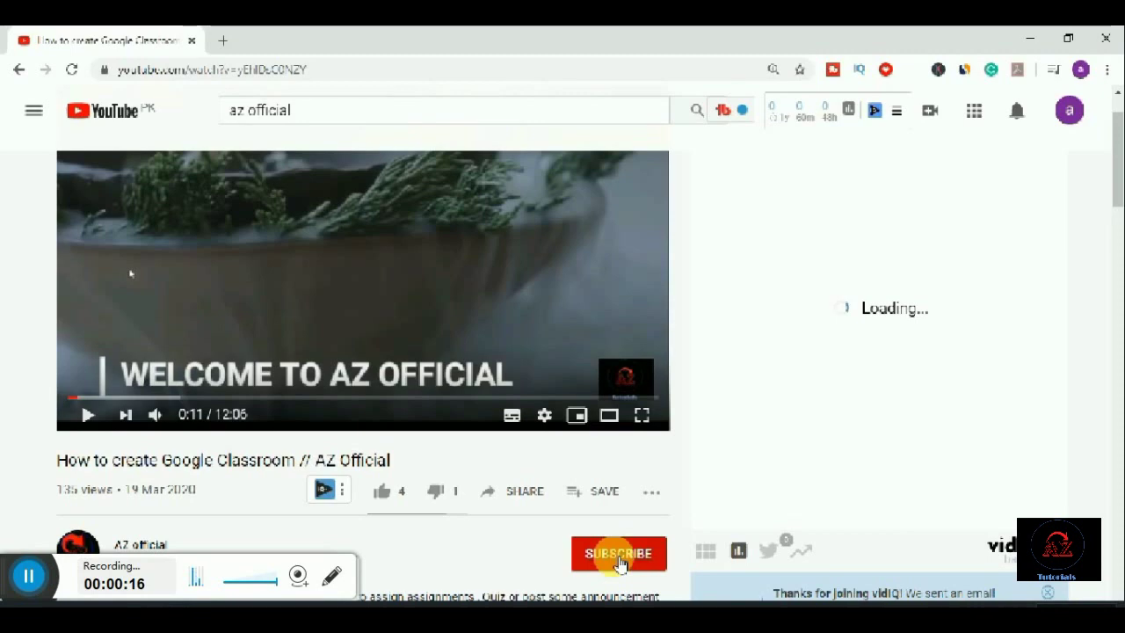
Step: On YouTube, subscribe to the AZ official channel with all notifications on and like the "How to create Google Classroom" video
{"action": "left_click", "coordinate": [620, 564]}
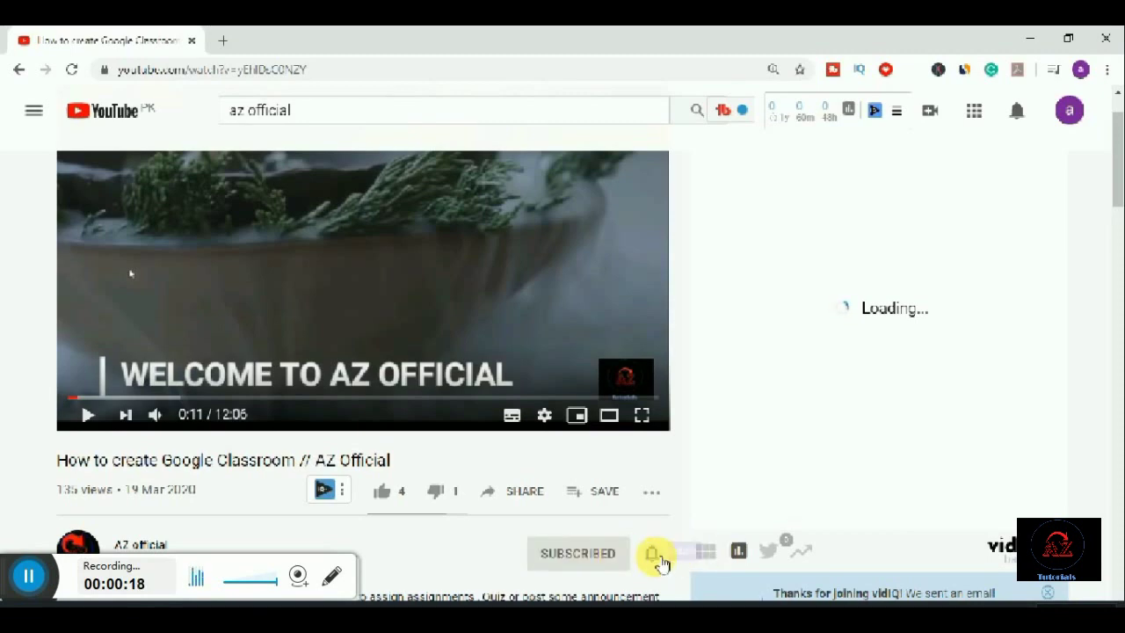
{"action": "left_click", "coordinate": [656, 554]}
{"action": "left_click", "coordinate": [690, 456]}
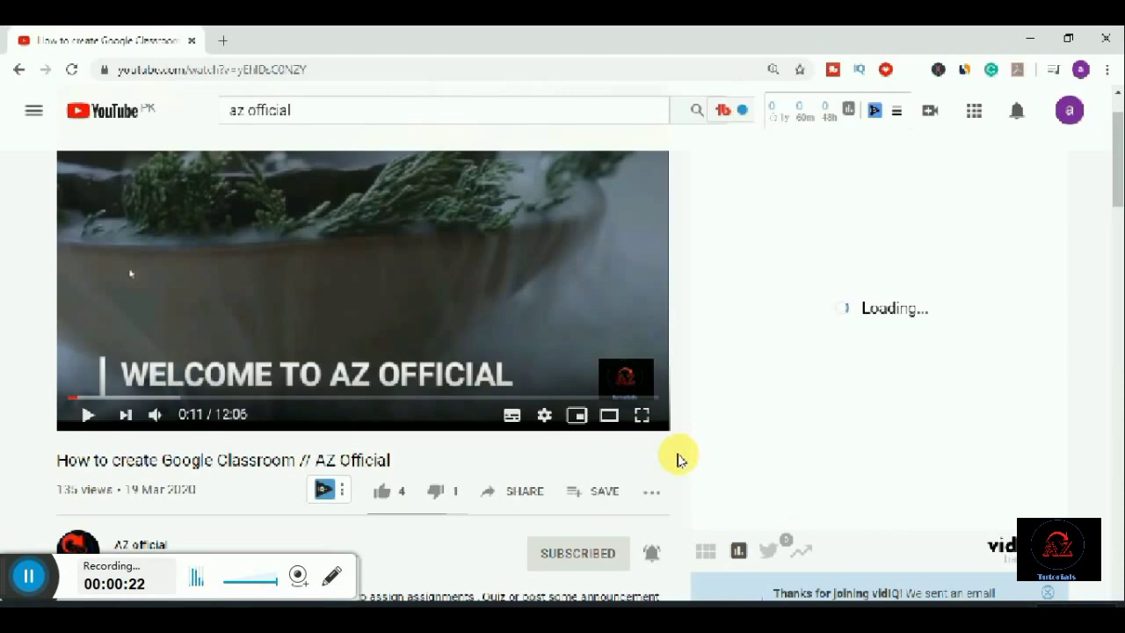
{"action": "left_click", "coordinate": [400, 503]}
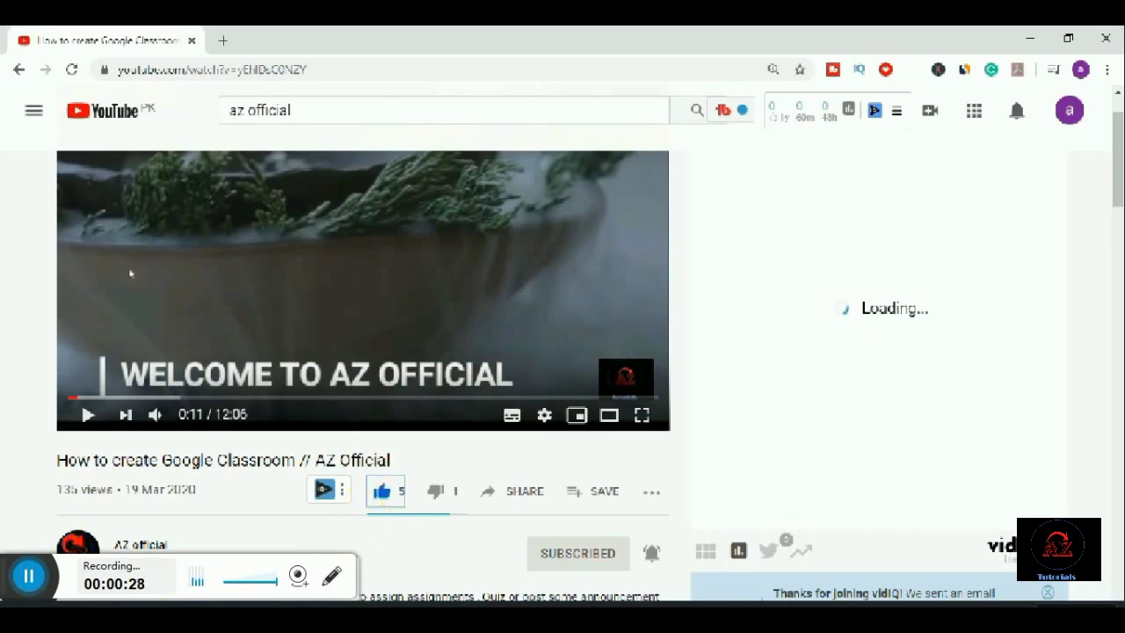